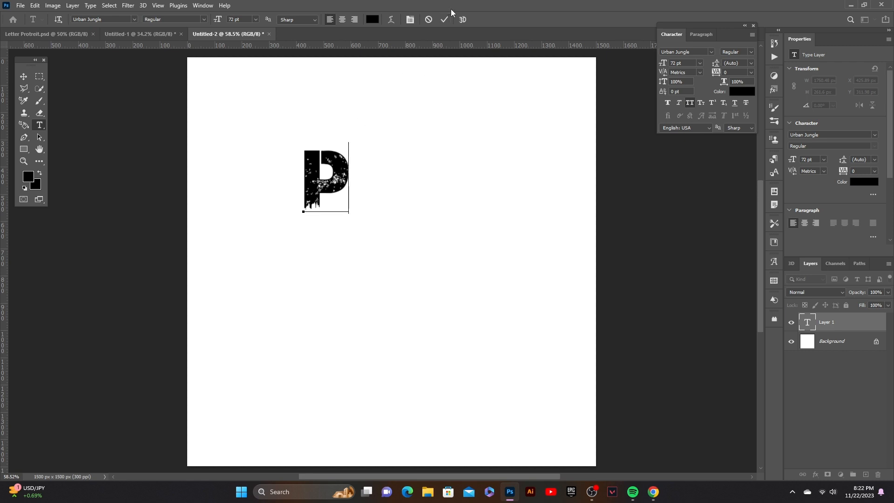
Step: Finish the P text, enlarge the letter to about 248 pt, and position it near the middle of the canvas
left_click(445, 20)
left_click(23, 76)
left_click_drag(348, 210, 461, 389)
left_click_drag(391, 279, 401, 271)
left_click(461, 19)
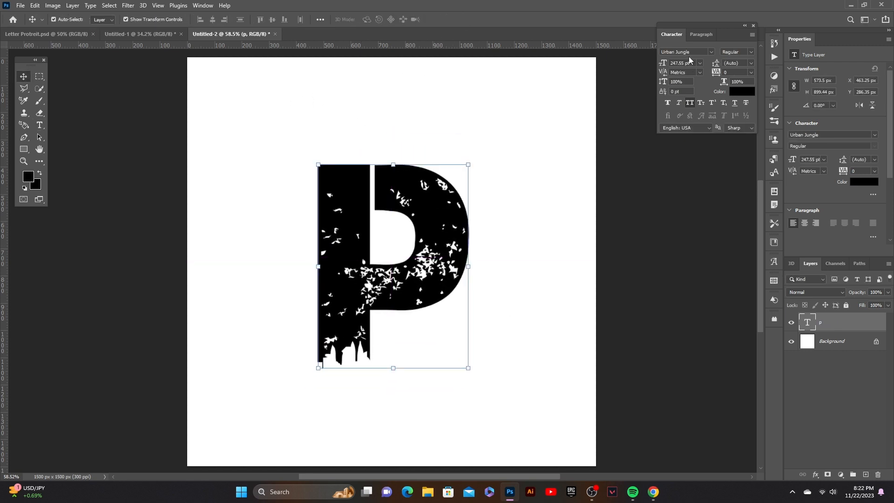
Step: Change the letter P's font to Fast Hand, enlarge it to about 282 pt, and place it around the canvas centre
left_click(711, 53)
left_click(829, 88)
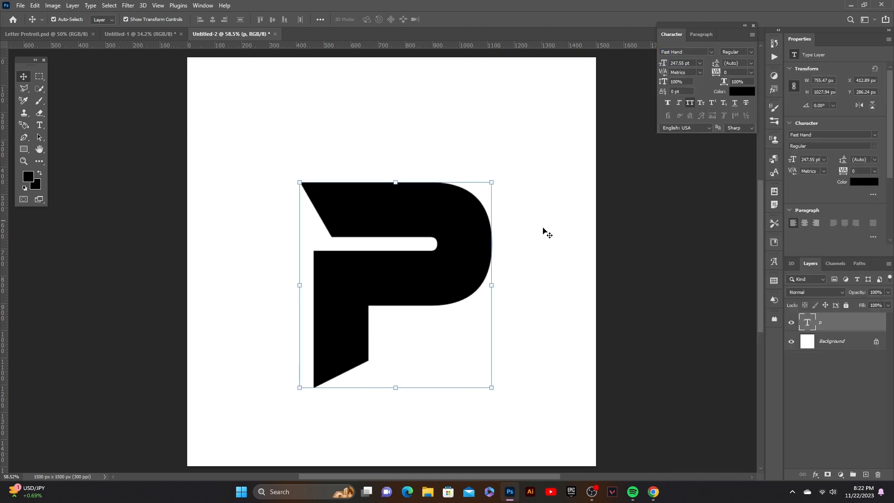
left_click_drag(467, 244, 462, 226)
key("ctrl+t")
left_click_drag(497, 373, 531, 426)
left_click_drag(469, 294, 455, 279)
left_click_drag(520, 420, 529, 432)
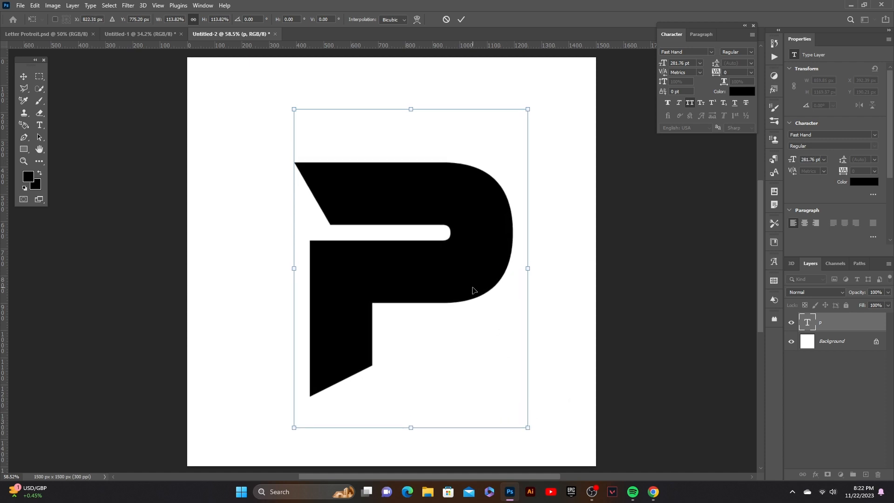
left_click(462, 19)
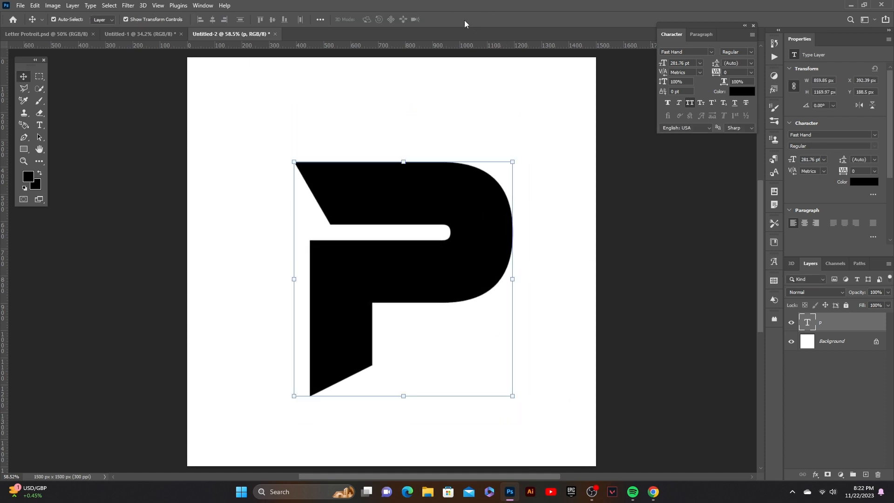
Step: Recolor the letter P dusty pink with the hex value c78080
left_click(645, 254)
scroll(485, 278, "up", 2)
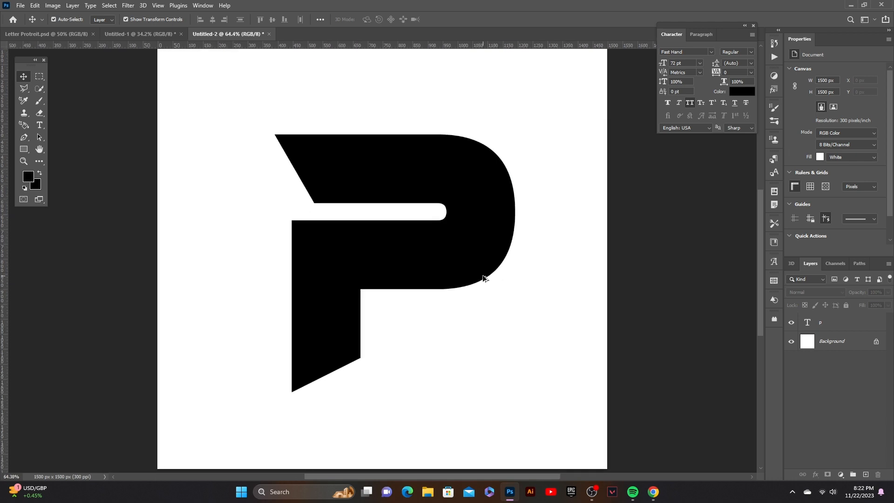
scroll(485, 279, "up", 1)
left_click(484, 278)
left_click(874, 181)
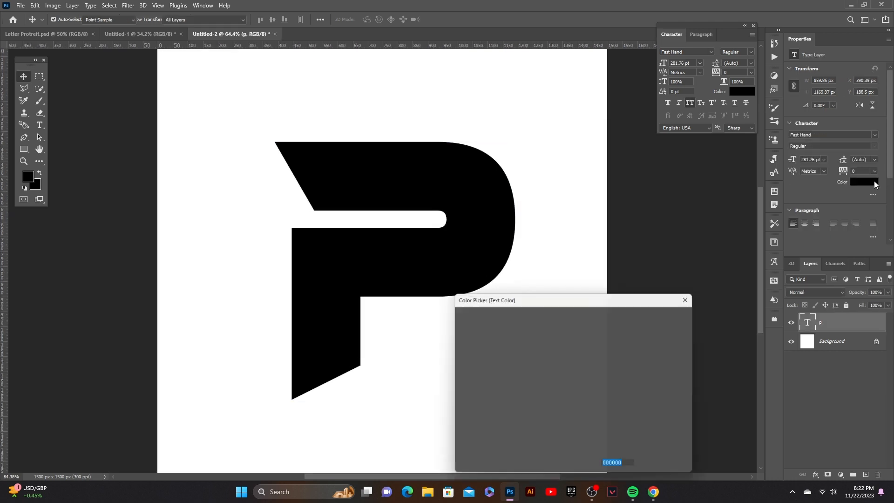
left_click(492, 343)
left_click_drag(497, 345, 498, 345)
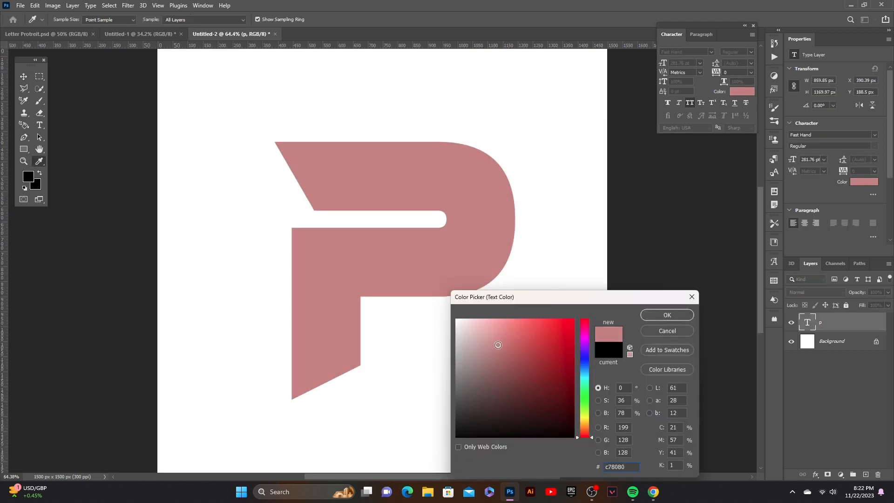
left_click(683, 318)
left_click(690, 287)
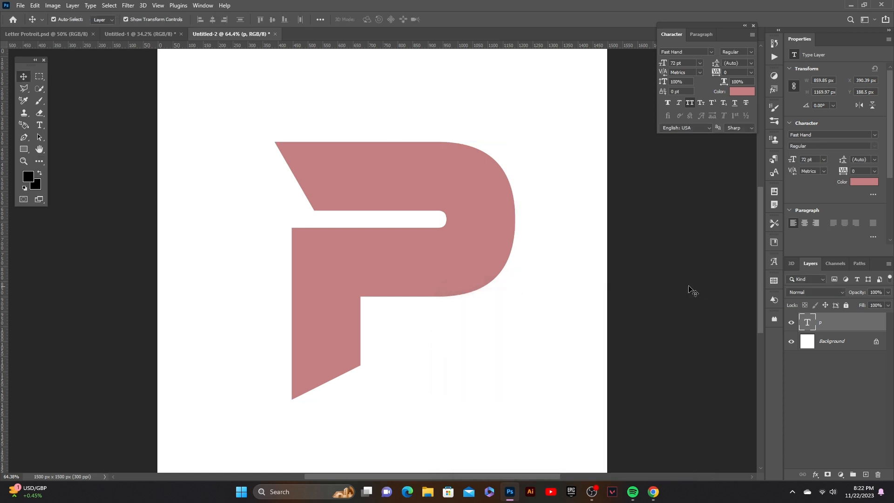
Step: Fine-tune the letter P's text color to dusty pink c77e7e
left_click(465, 282)
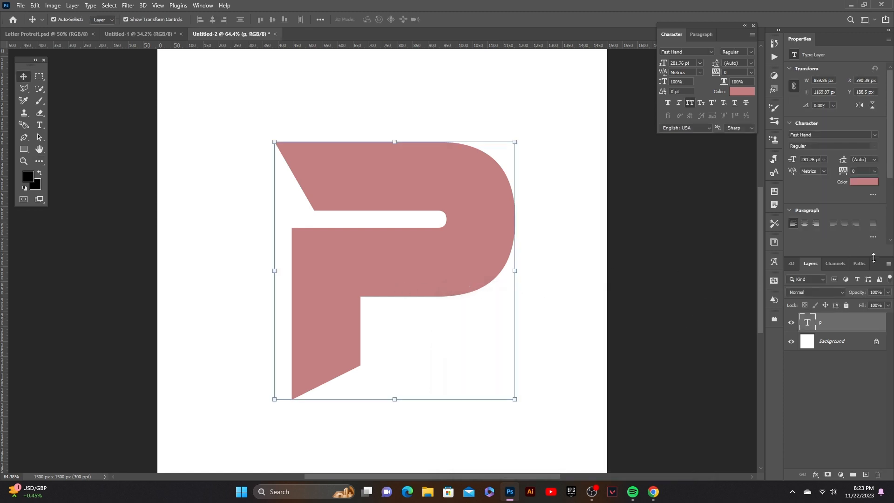
left_click(858, 184)
left_click_drag(497, 344, 499, 345)
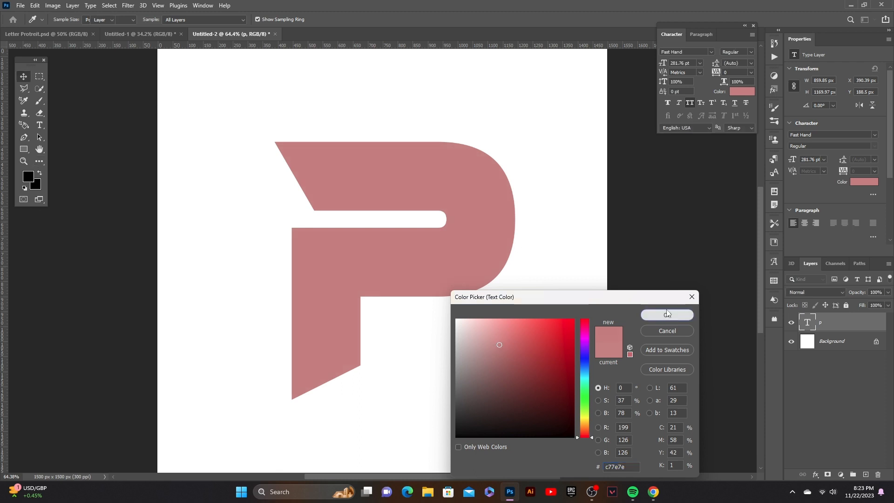
left_click(667, 315)
left_click(659, 264)
scroll(599, 289, "down", 1)
scroll(599, 289, "up", 1)
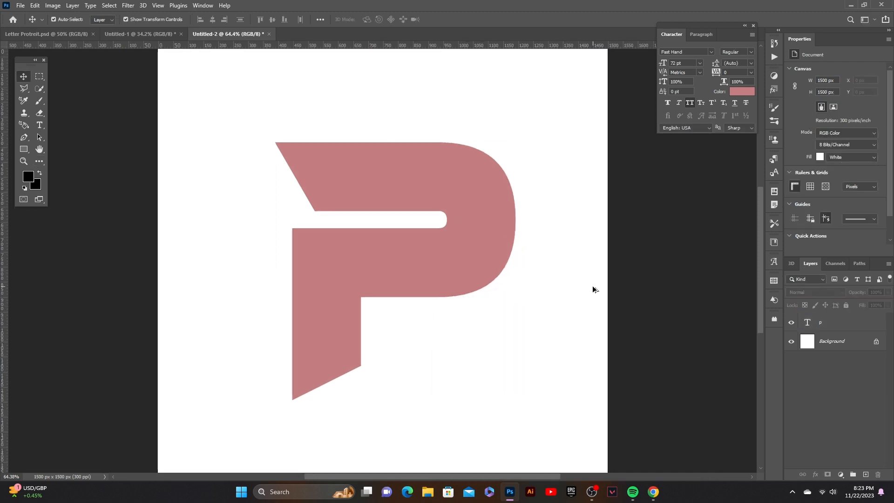
Step: Place the dancer image pngwing.com (54) as an embedded object and scale it to about 9.76% over the P's stem
scroll(642, 299, "left", 1)
left_click(20, 5)
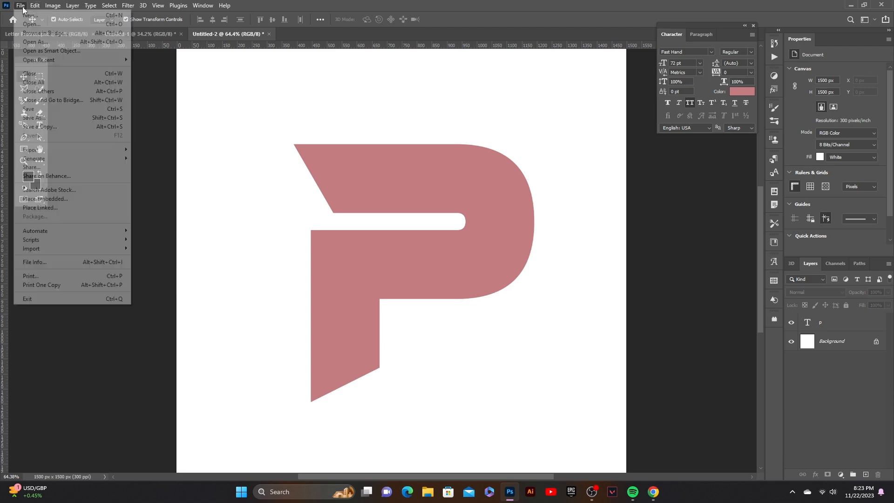
left_click(74, 200)
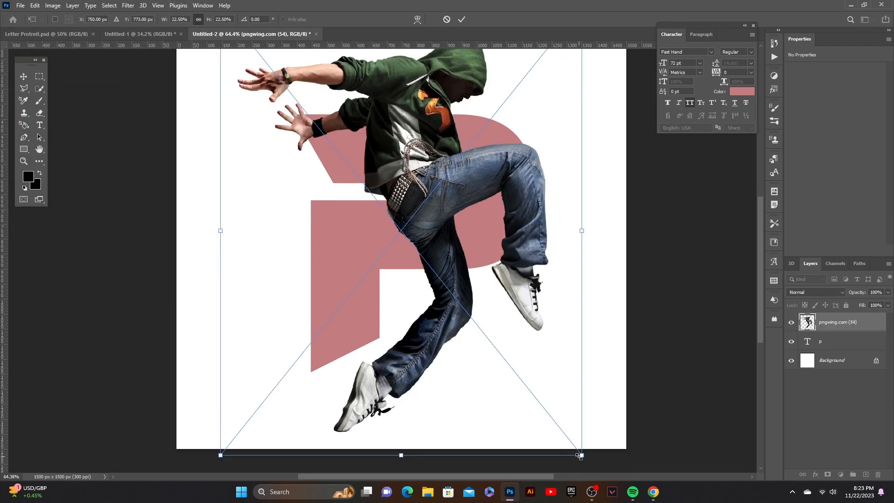
left_click_drag(580, 456, 535, 351)
scroll(535, 351, "down", 2)
left_click_drag(518, 66, 404, 205)
scroll(447, 265, "up", 4)
scroll(450, 267, "down", 1)
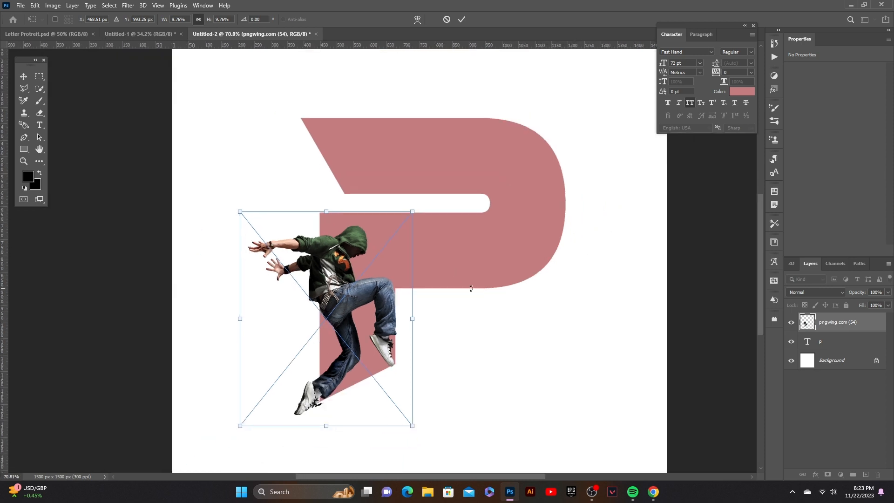
Step: Enlarge the dancer image to about 11.5%, align the figure over the P's stem, and commit the placement
left_click_drag(354, 287, 361, 304)
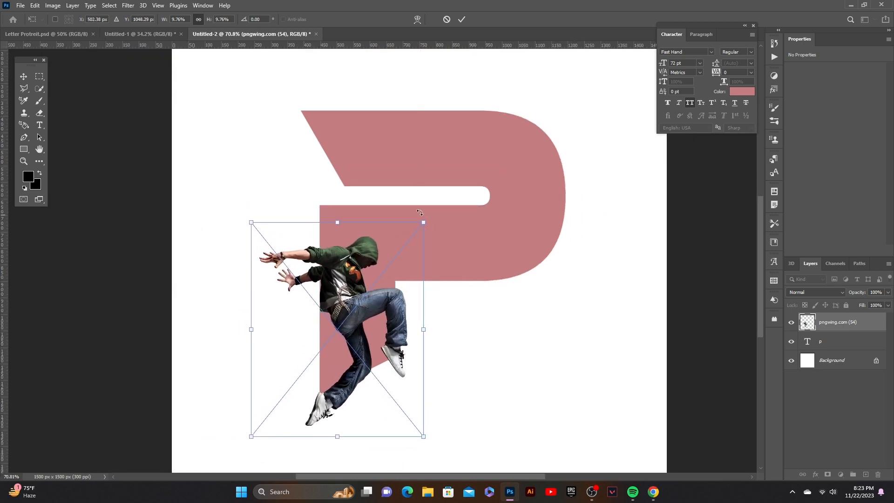
left_click_drag(419, 221, 453, 177)
left_click_drag(402, 270, 393, 272)
left_click_drag(449, 188, 444, 193)
left_click_drag(414, 242, 413, 239)
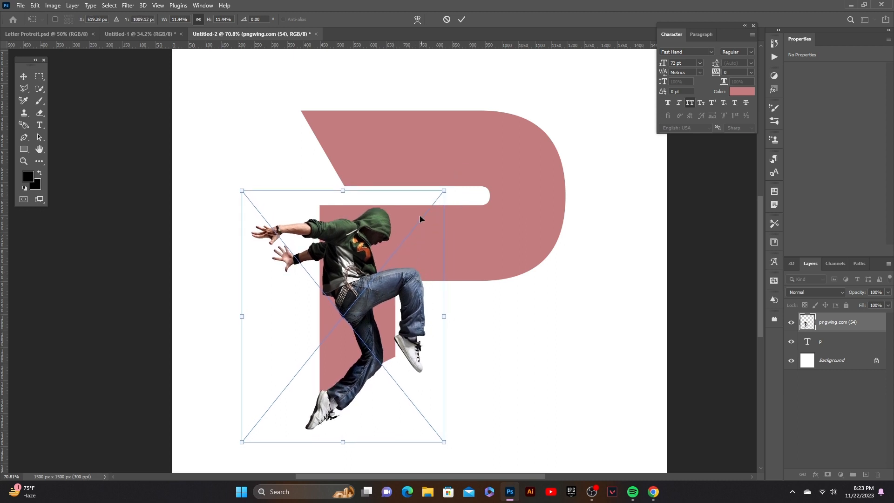
left_click_drag(444, 191, 445, 190)
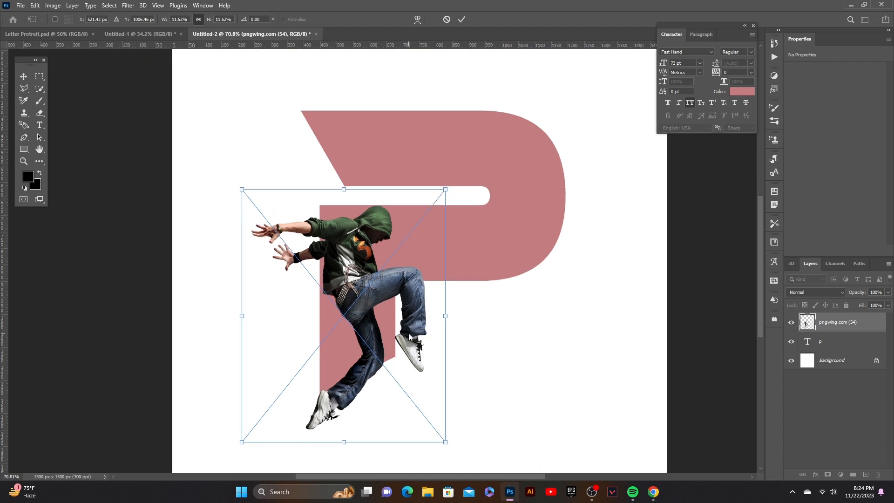
left_click(462, 19)
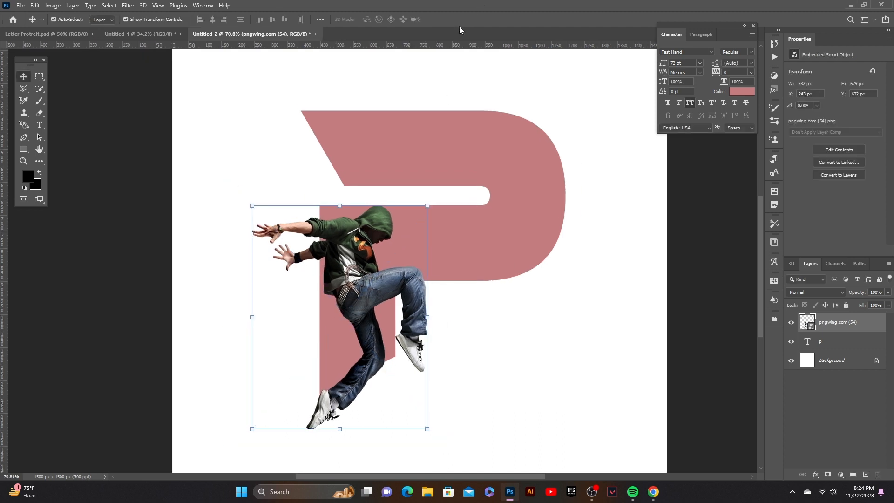
Step: Scale the dancer to about 11.4%, rotate it about 1.27°, and nudge it slightly to the right
left_click_drag(427, 206, 443, 192)
left_click_drag(453, 441, 455, 446)
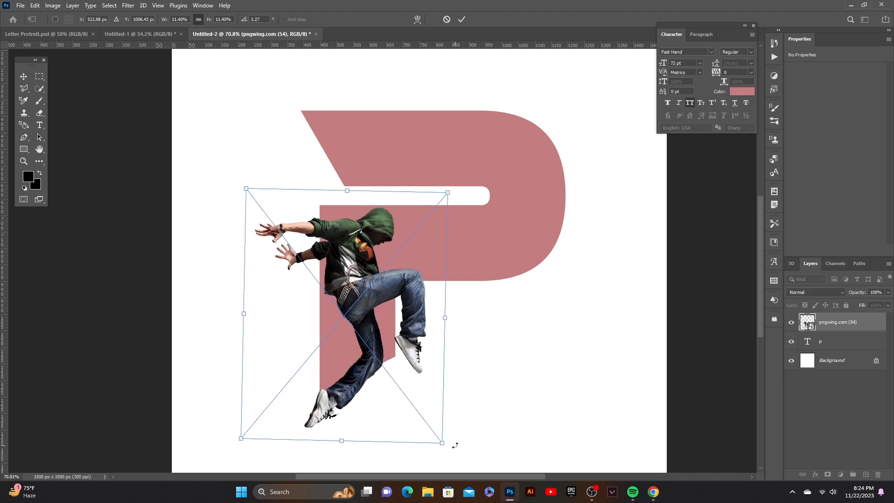
key("Right")
key("Right")
key("Right")
key("Right")
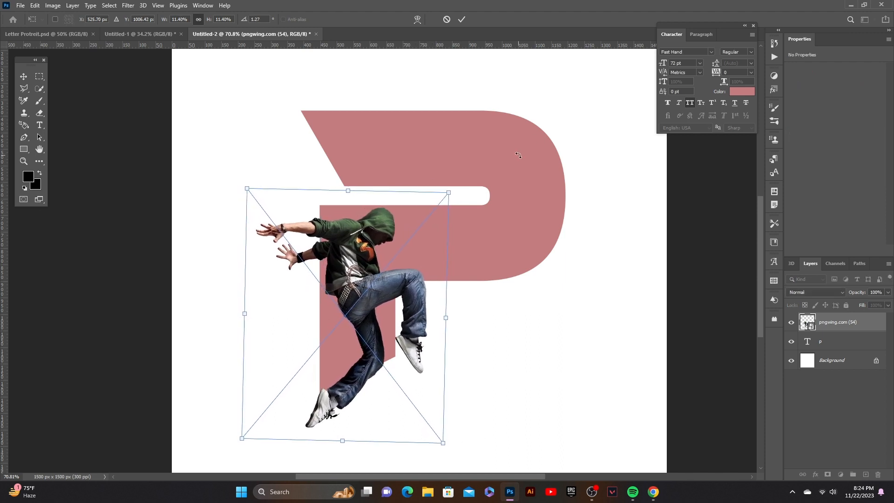
left_click(462, 19)
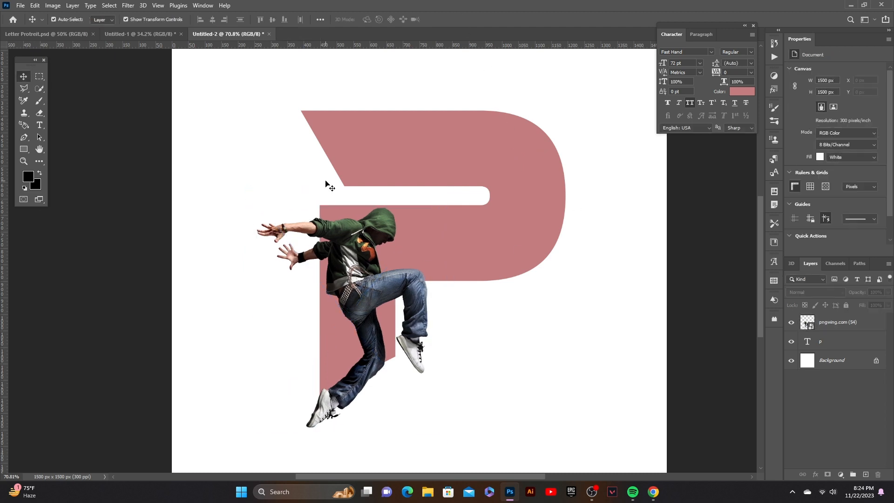
Step: Convert the dancer smart object to a regular layer and clip it to the P letter with a clipping mask
left_click_drag(480, 279, 498, 264)
left_click(836, 325)
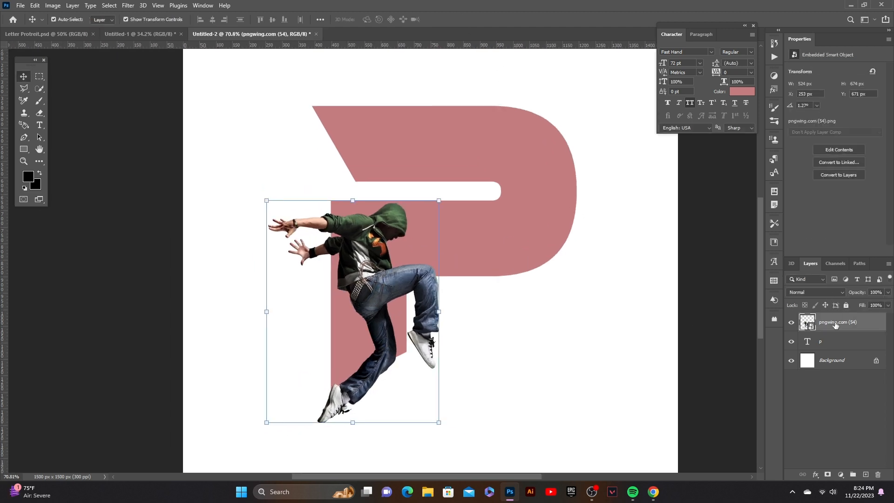
left_click(838, 175)
left_click(419, 182)
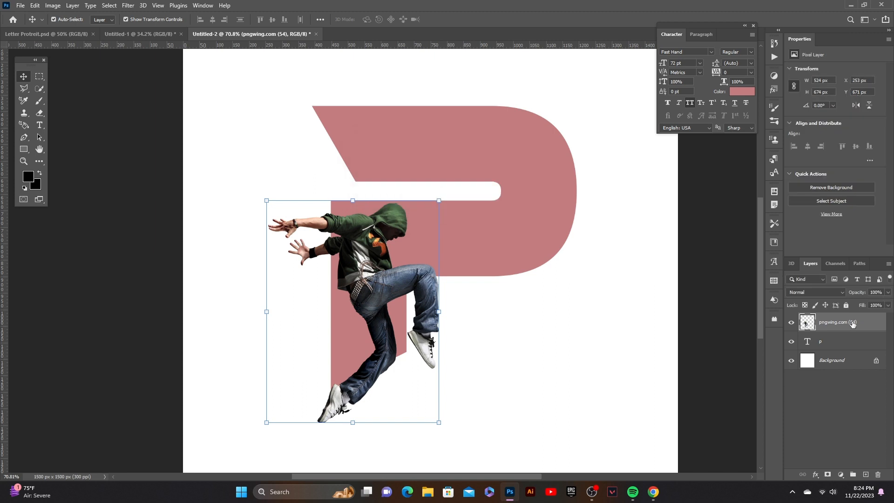
right_click(853, 324)
left_click(760, 267)
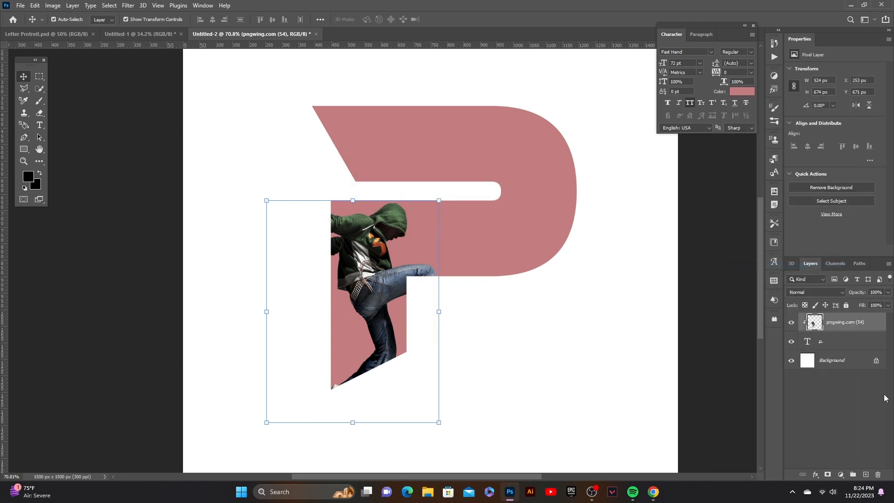
Step: Duplicate the clipped dancer layer and erase the raised lower leg and lower hand outside the letter on the copy
key("ctrl+j")
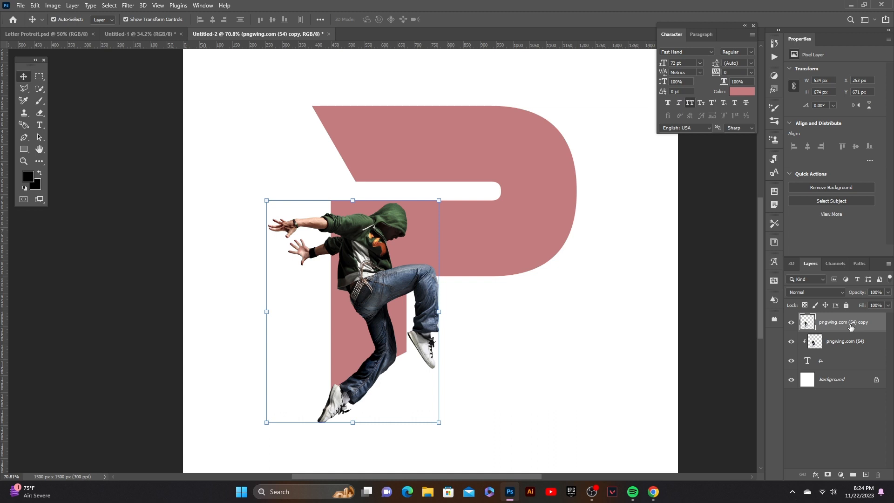
left_click(39, 113)
mouse_move(412, 286)
left_mouse_down()
mouse_move(428, 287)
mouse_move(419, 317)
mouse_move(441, 303)
mouse_move(417, 326)
left_mouse_up()
mouse_move(275, 261)
left_mouse_down()
mouse_move(301, 251)
mouse_move(322, 247)
left_mouse_up()
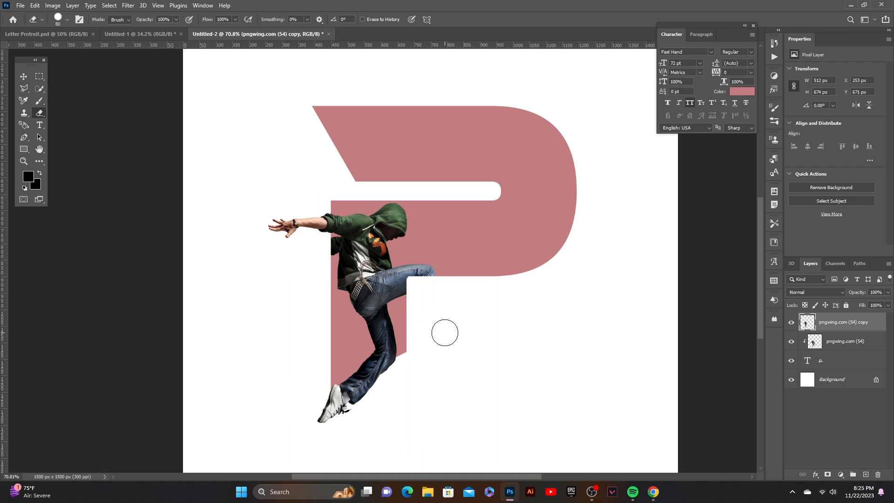
left_click(24, 77)
left_click(523, 371)
scroll(522, 371, "up", 1)
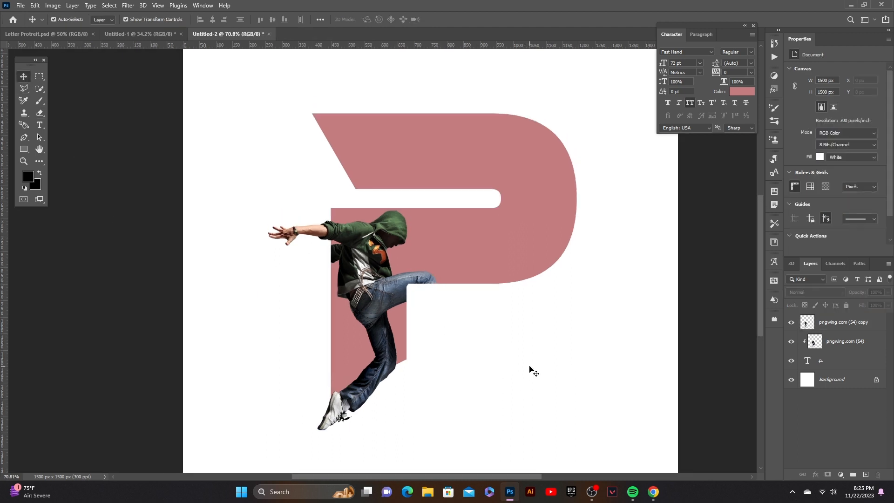
Step: Add an Inner Shadow in Multiply mode to the P letter, with a dark gray color and about 44% opacity
left_click(537, 263)
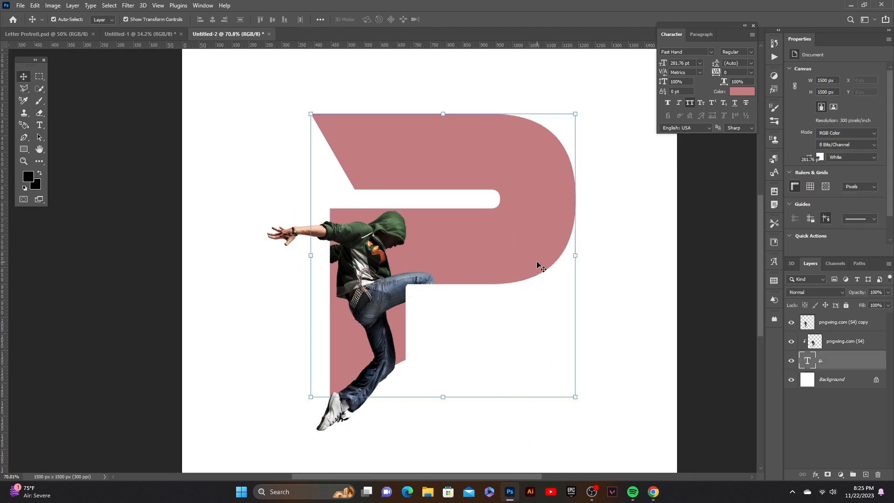
left_click(815, 475)
left_click(828, 417)
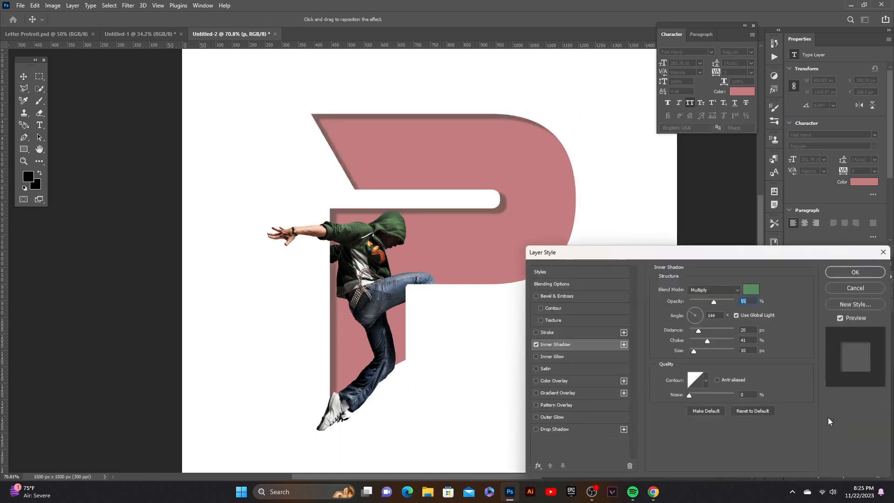
left_click_drag(714, 303, 717, 300)
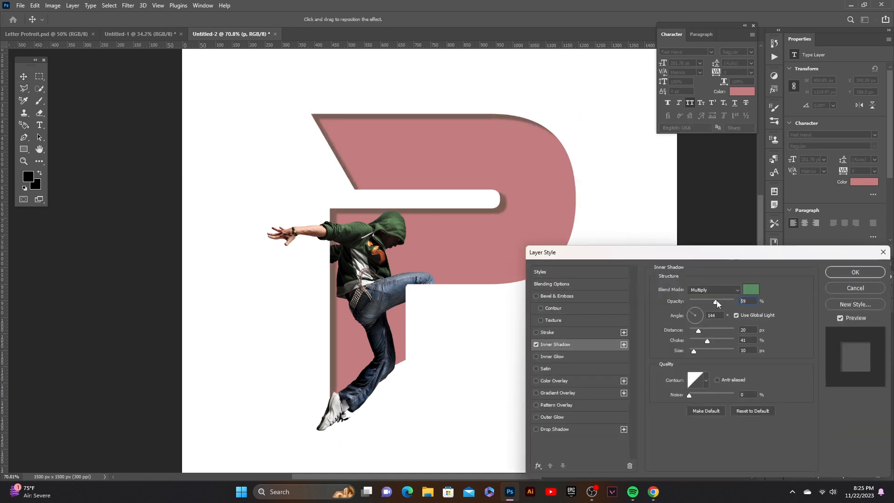
left_click(757, 291)
mouse_move(485, 379)
left_mouse_down()
mouse_move(522, 436)
mouse_move(482, 424)
mouse_move(461, 402)
left_mouse_up()
left_click(662, 320)
left_click_drag(716, 301, 710, 303)
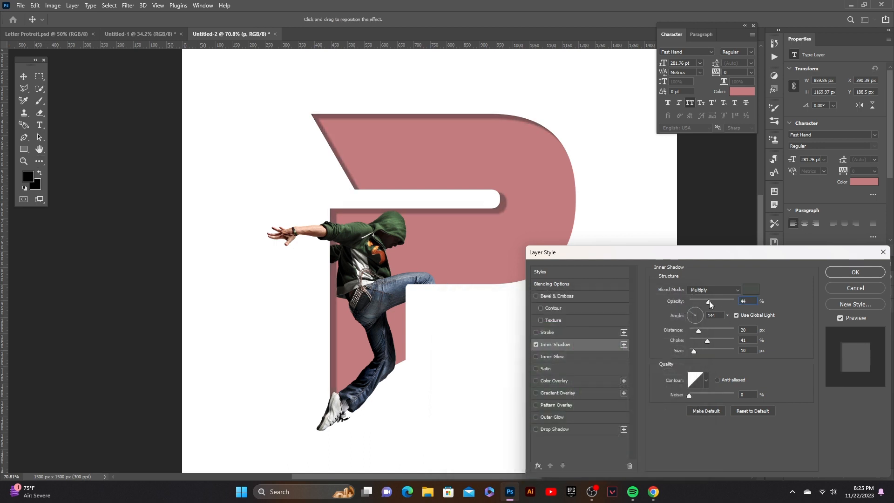
Step: Shift the inner shadow's angle and distance on the P letter, adjust its choke, and apply the layer style
left_click_drag(506, 216, 504, 213)
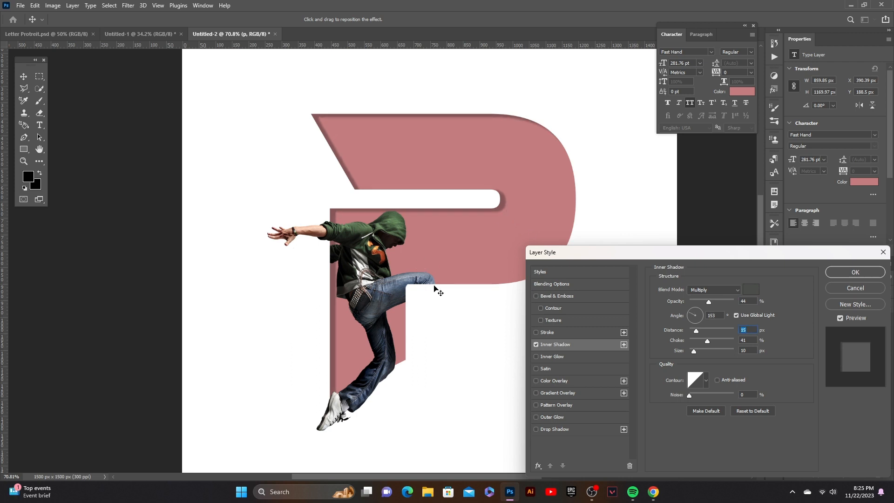
left_click_drag(702, 254, 696, 237)
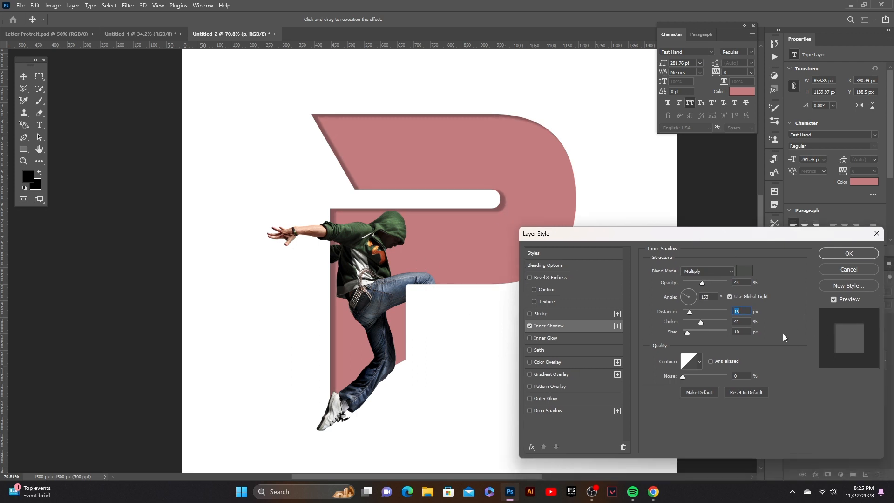
left_click_drag(410, 134, 409, 130)
mouse_move(707, 320)
left_mouse_down()
mouse_move(688, 330)
mouse_move(703, 322)
left_mouse_up()
left_click(849, 254)
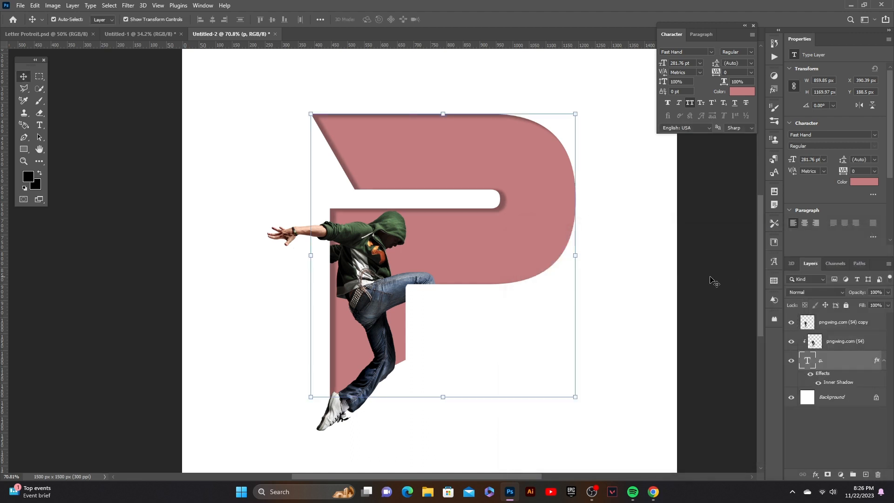
scroll(493, 339, "up", 1)
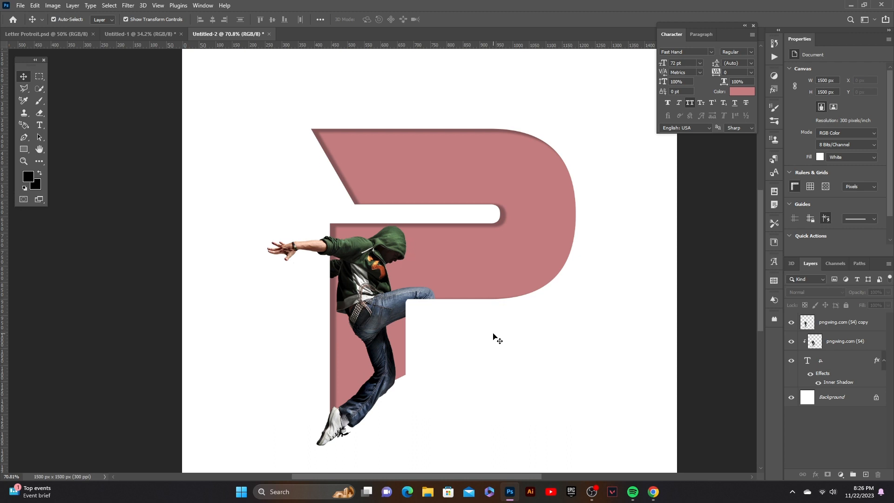
Step: Add a Drop Shadow in Multiply mode to the P letter with a distance of 11 px
scroll(492, 333, "down", 1)
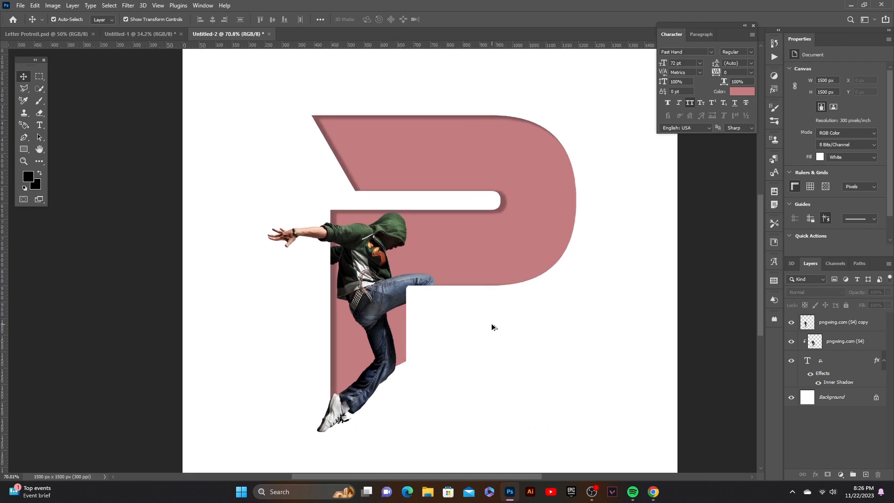
scroll(491, 323, "down", 1)
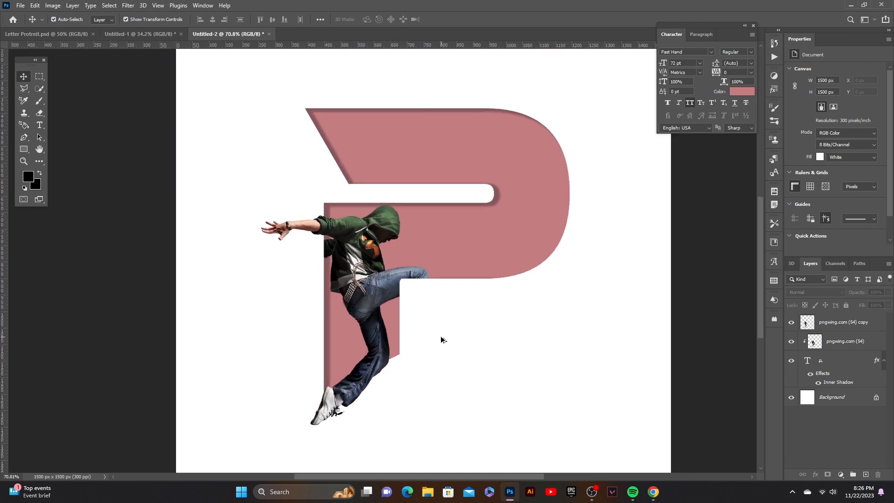
scroll(441, 339, "right", 2)
scroll(485, 317, "left", 2)
left_click(549, 259)
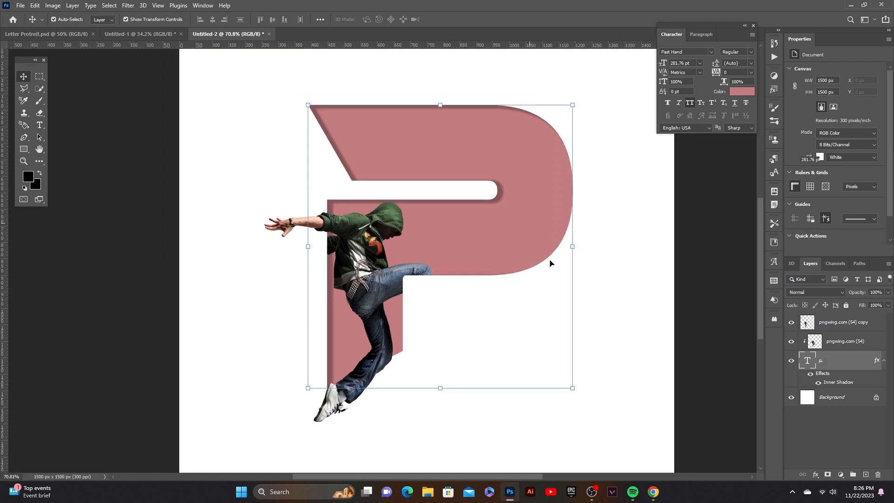
left_click(814, 476)
left_click(824, 468)
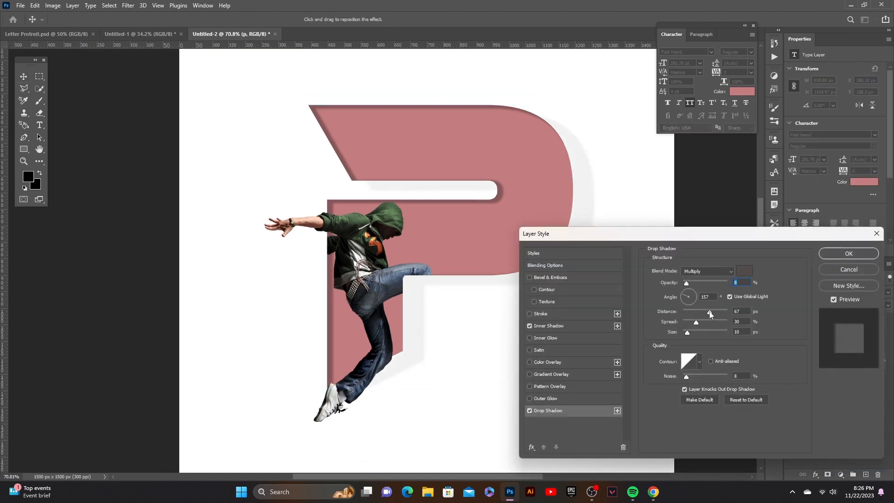
left_click_drag(710, 314, 687, 312)
Step: Darken the P letter's drop shadow color to #2b2323 and set its opacity to 18% and size to 3 px
left_click(744, 271)
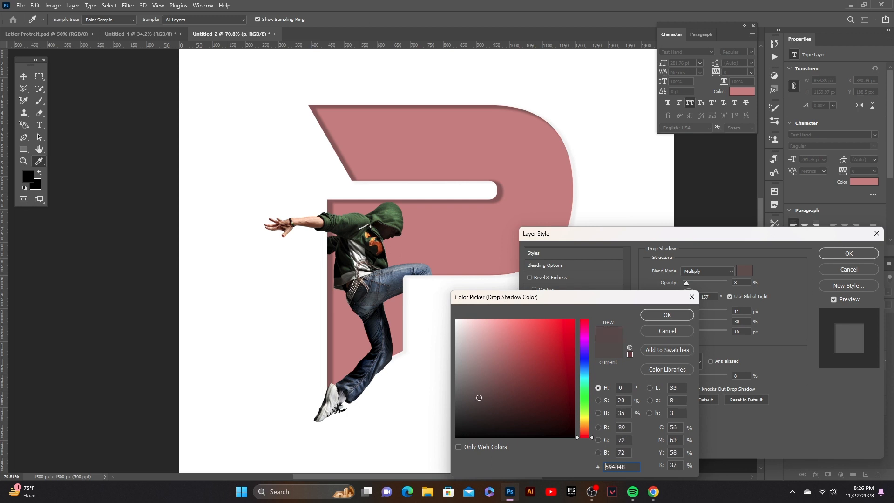
left_click_drag(479, 397, 492, 411)
left_click(667, 315)
left_click_drag(689, 283, 697, 283)
left_click_drag(769, 239, 774, 242)
left_click_drag(691, 330, 690, 332)
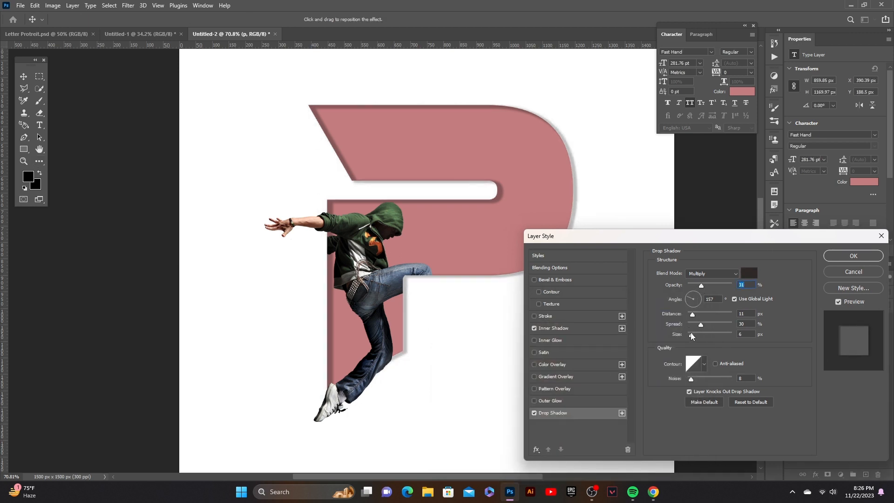
left_click(695, 283)
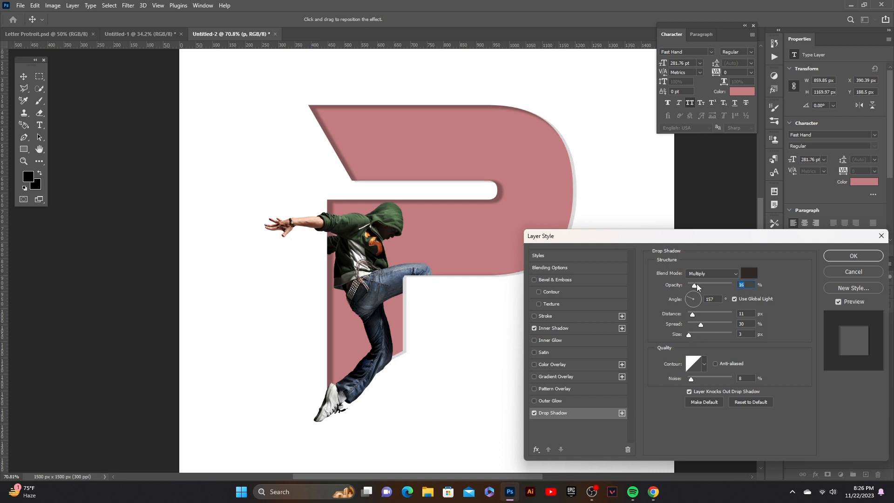
key("Up")
Step: Change the P letter's drop shadow color to black and fine-tune its size and distance
left_click(748, 272)
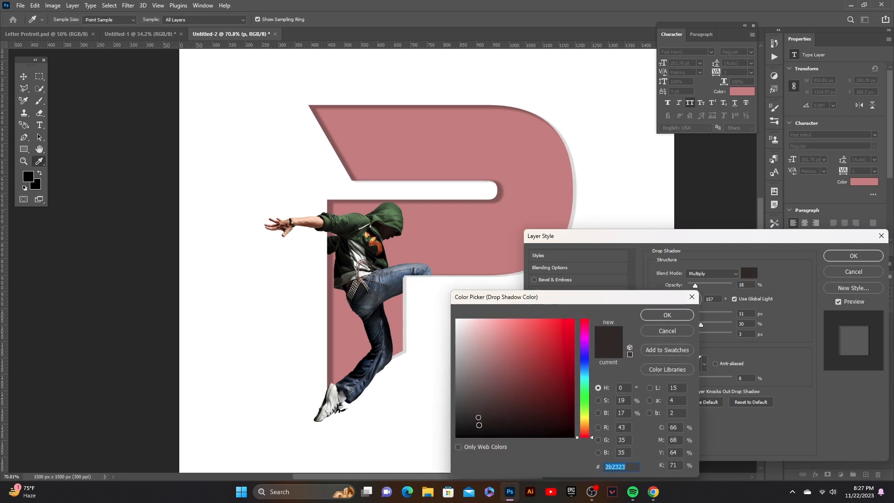
left_click_drag(473, 419, 504, 447)
left_click(676, 313)
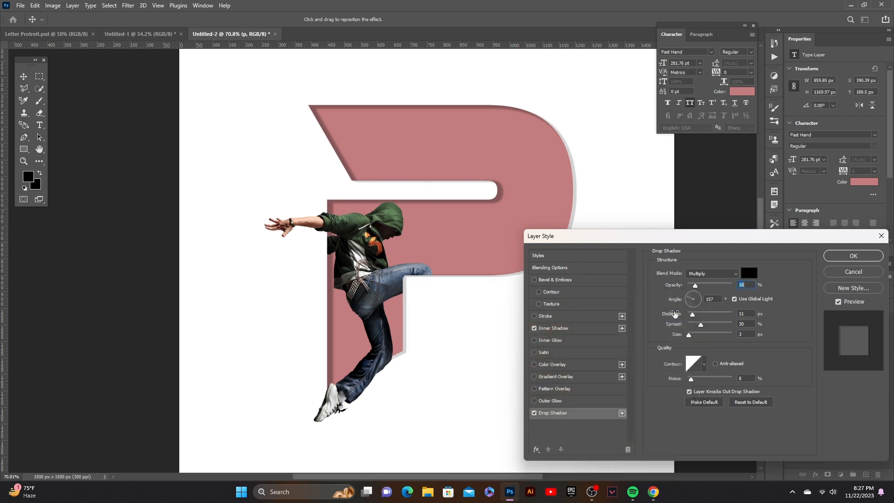
left_click(689, 334)
left_click(694, 315)
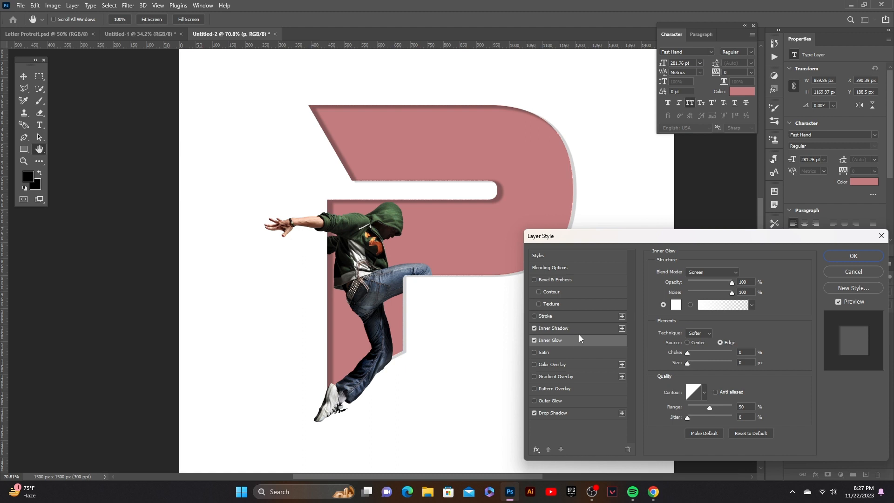
Step: Add a 1 px outside Stroke in Multiply mode with a dusty pink color to the P letter and apply the style
left_click(545, 316)
left_click(745, 272)
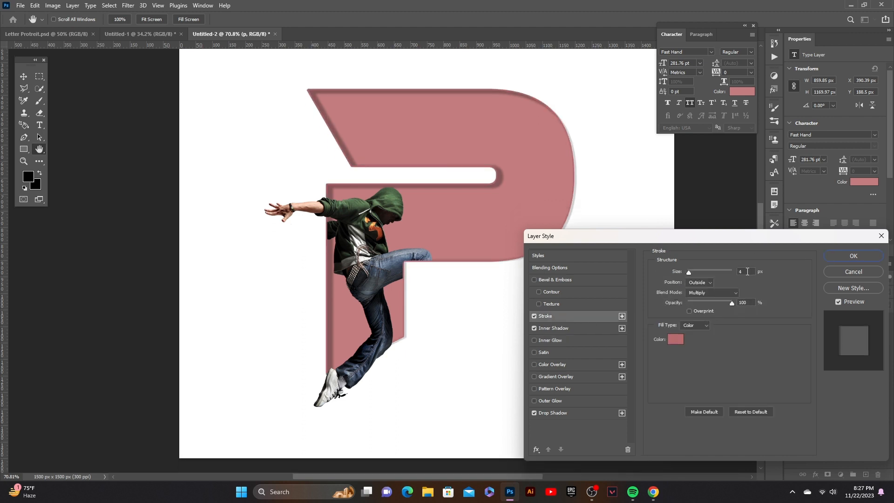
scroll(747, 272, "down", 3)
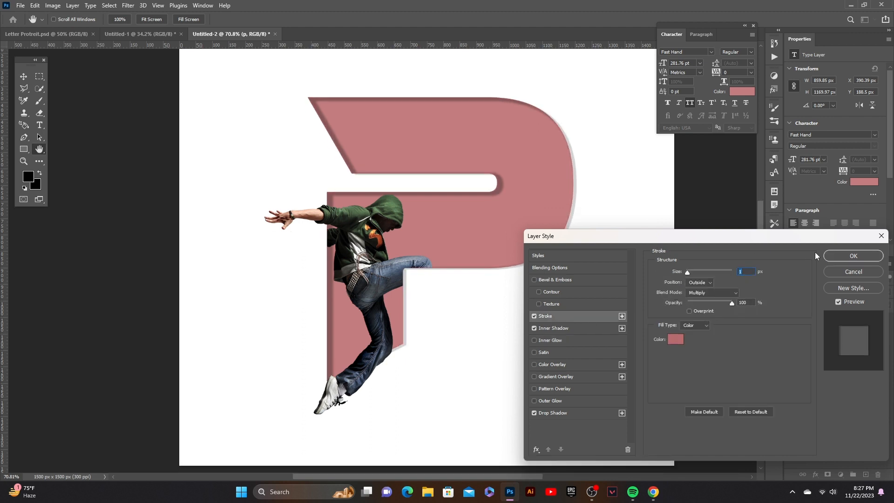
key("Return")
key("ctrl+0")
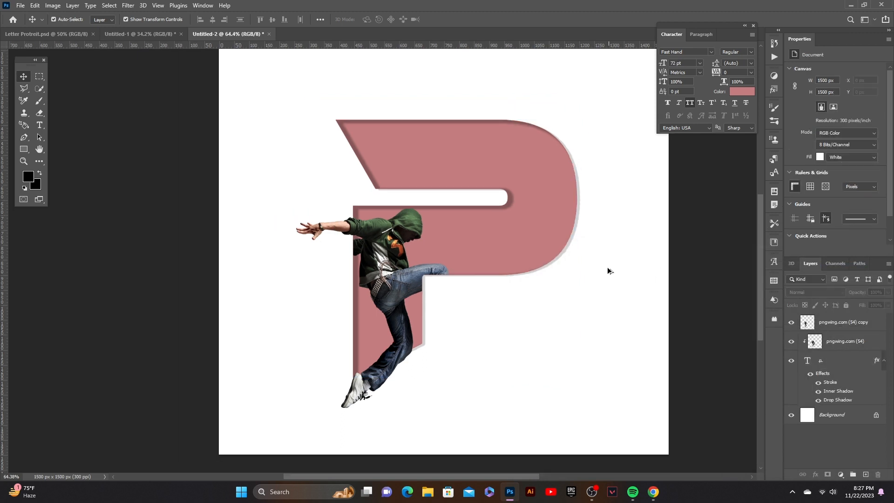
Step: Add a Solid Color fill layer in light gray, about #cecece, directly above the Background layer
scroll(607, 270, "down", 4)
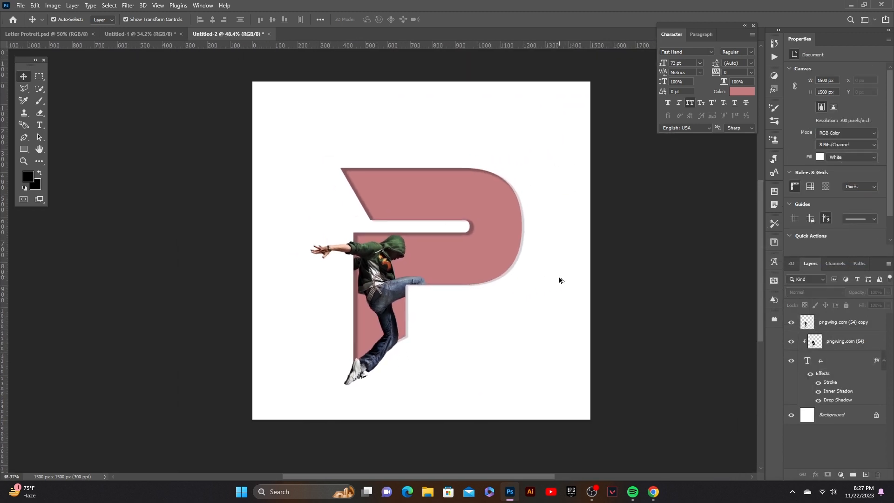
left_click(807, 419)
left_click(841, 474)
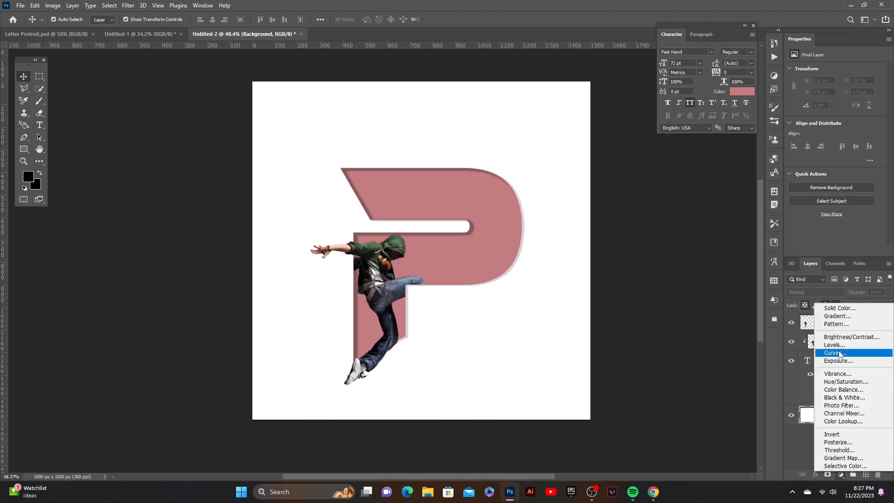
left_click(832, 307)
left_click(456, 356)
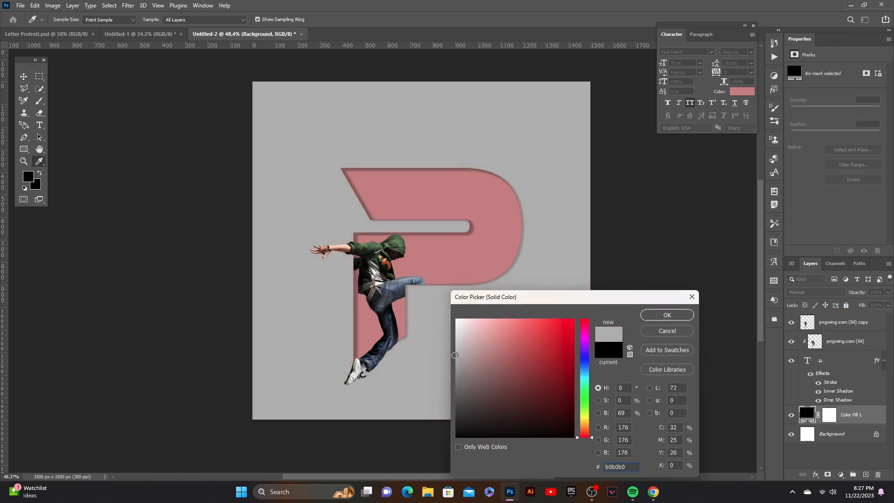
left_click_drag(455, 355, 448, 342)
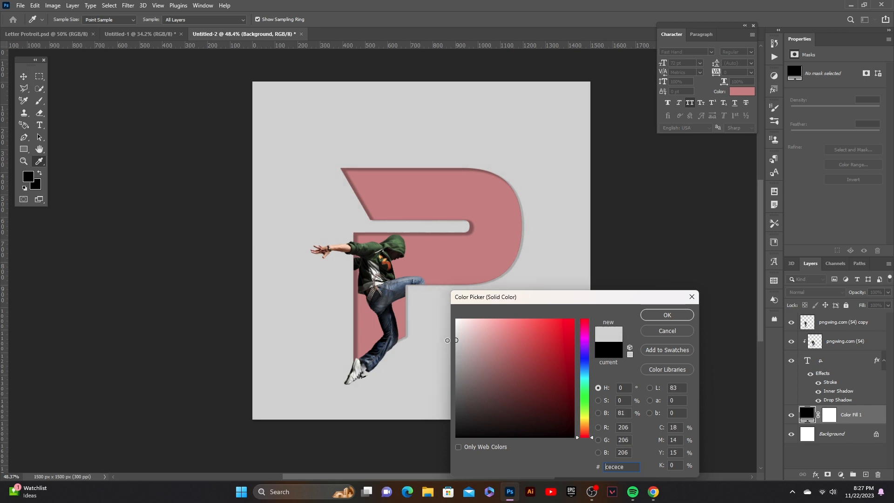
left_click(645, 316)
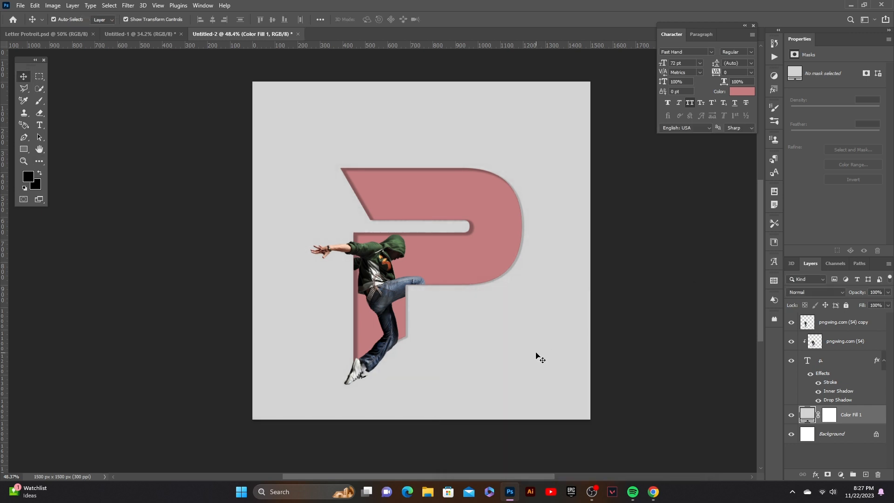
Step: Add a black Multiply Drop Shadow to the clipped dancer layer with a distance of 16 px and 6% opacity
scroll(331, 300, "up", 1)
scroll(460, 296, "down", 3)
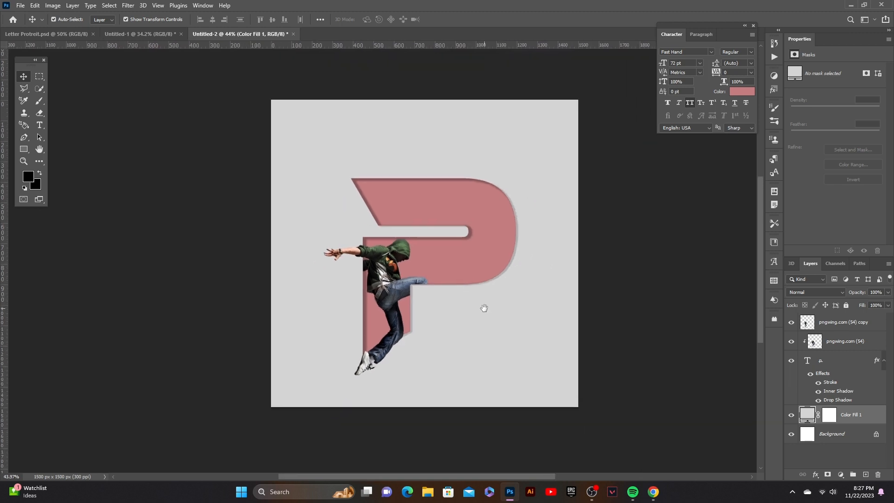
left_click(845, 341)
left_click(815, 474)
left_click(838, 467)
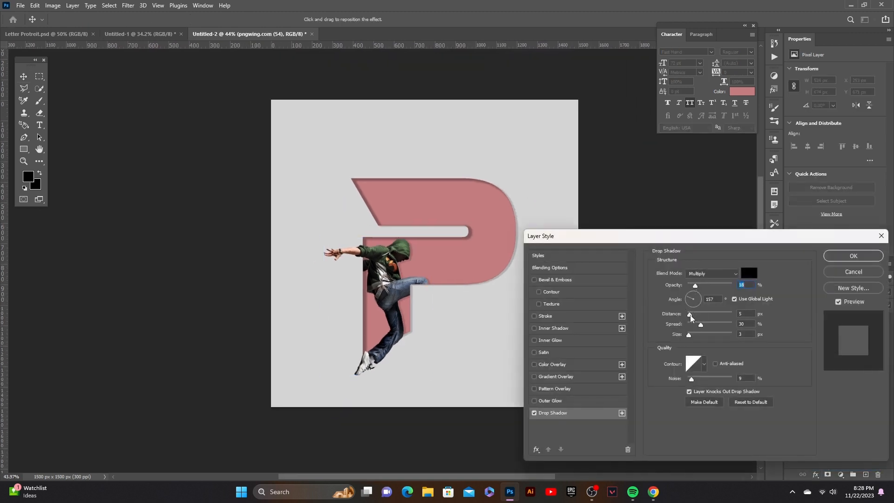
left_click_drag(692, 318, 693, 319)
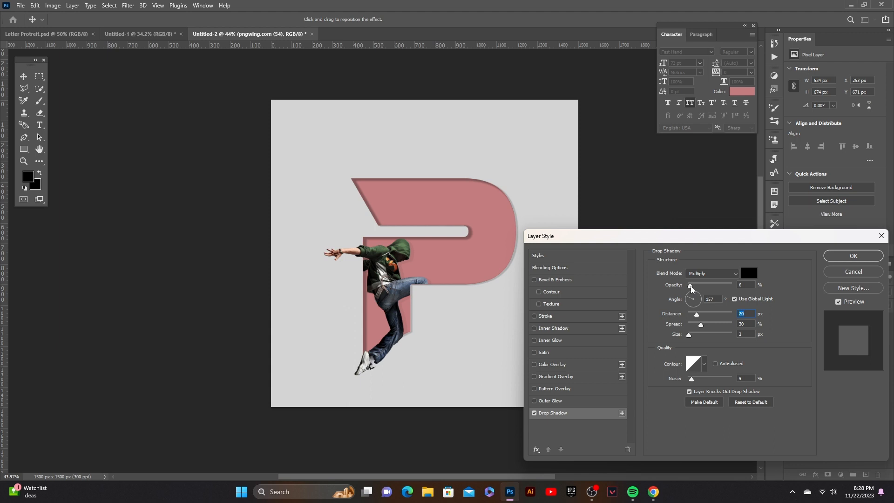
left_click(691, 286)
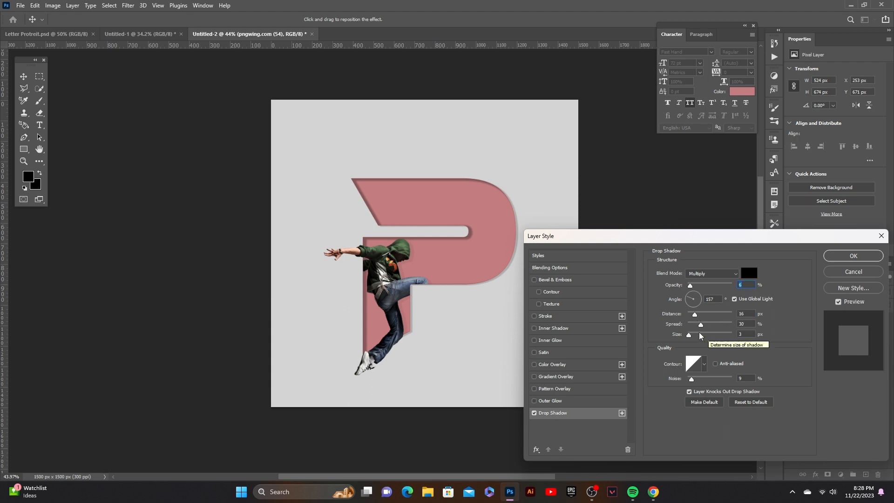
Step: Increase the size and adjust the opacity of the clipped dancer's drop shadow, and apply the layer style
left_click_drag(689, 335, 692, 336)
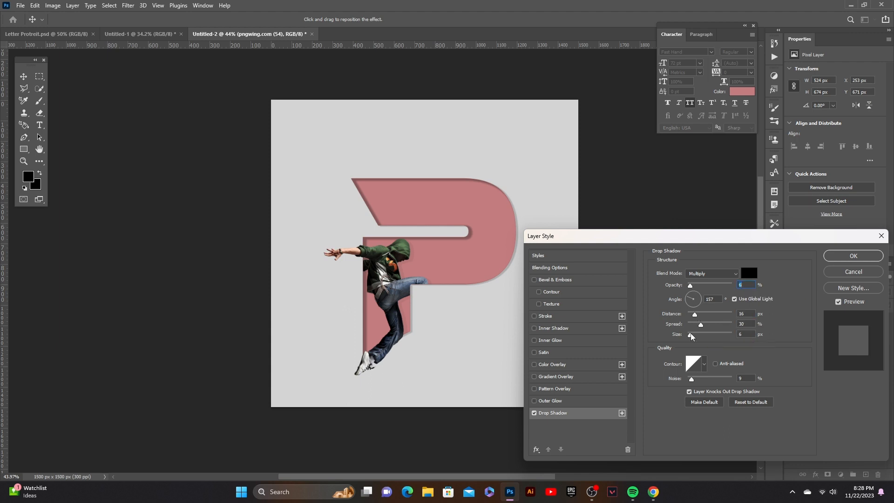
left_click(693, 286)
left_click(695, 335)
left_click(854, 255)
Step: Place the light rays image, enlarge it, and rotate it about 36° with the light source at the canvas's upper-right corner
scroll(638, 287, "up", 3)
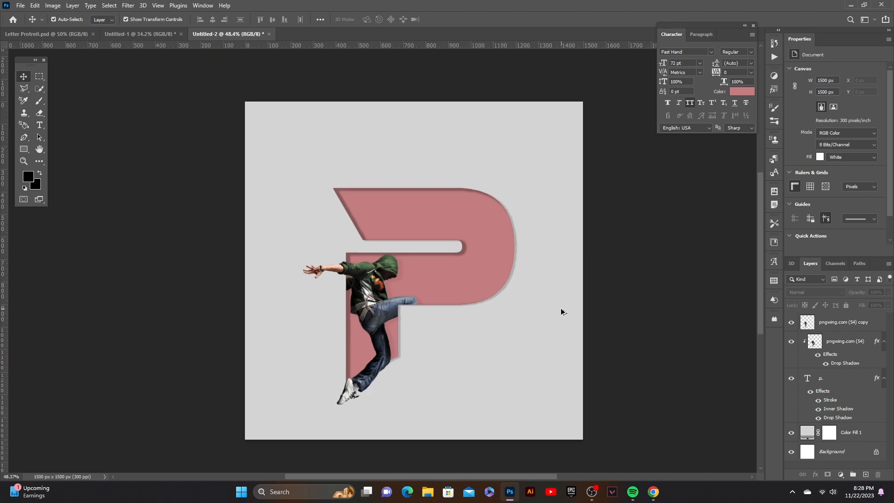
left_click(20, 5)
left_click(35, 198)
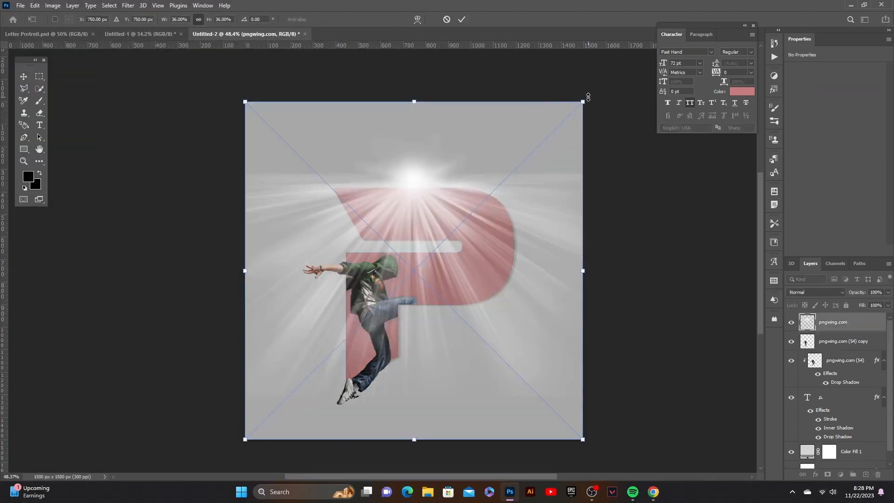
left_click_drag(586, 96, 590, 138)
left_click_drag(393, 322, 239, 485)
left_click_drag(541, 187, 575, 135)
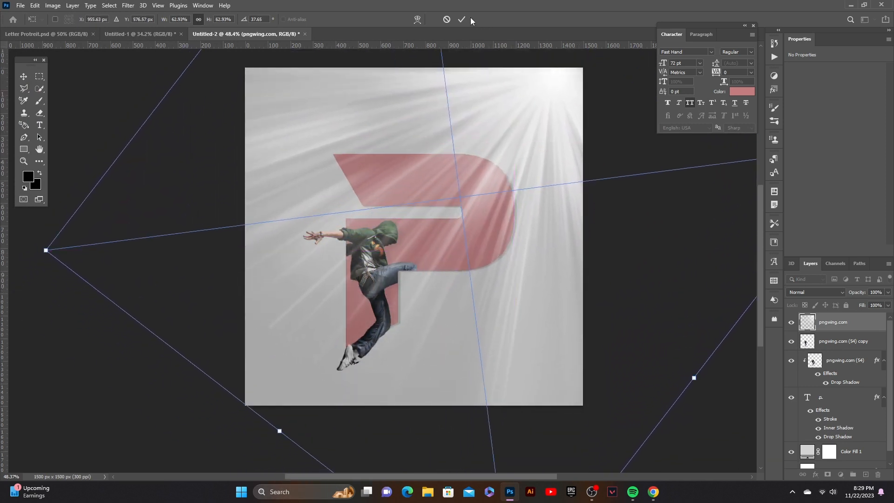
scroll(605, 173, "up", 1)
mouse_move(28, 275)
left_mouse_down()
mouse_move(31, 328)
mouse_move(23, 287)
left_mouse_up()
left_click(462, 19)
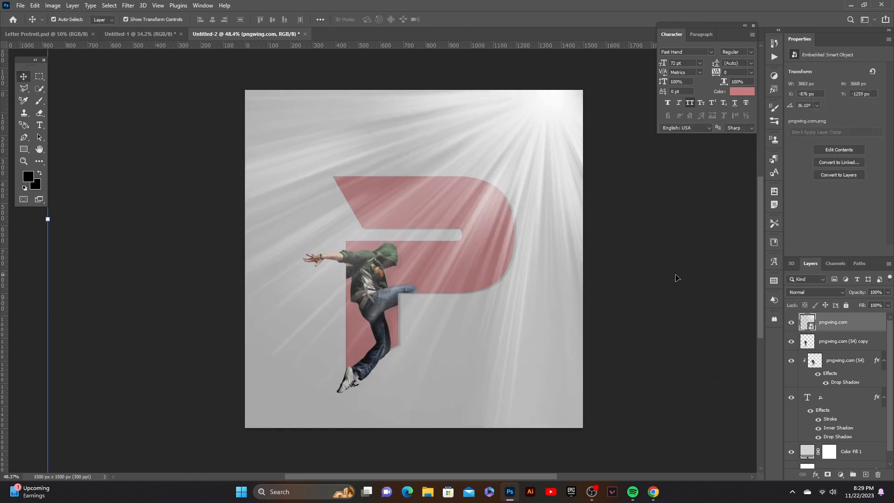
Step: Set the light rays layer to Multiply blend mode with about 71% opacity, and deselect it
left_click(824, 292)
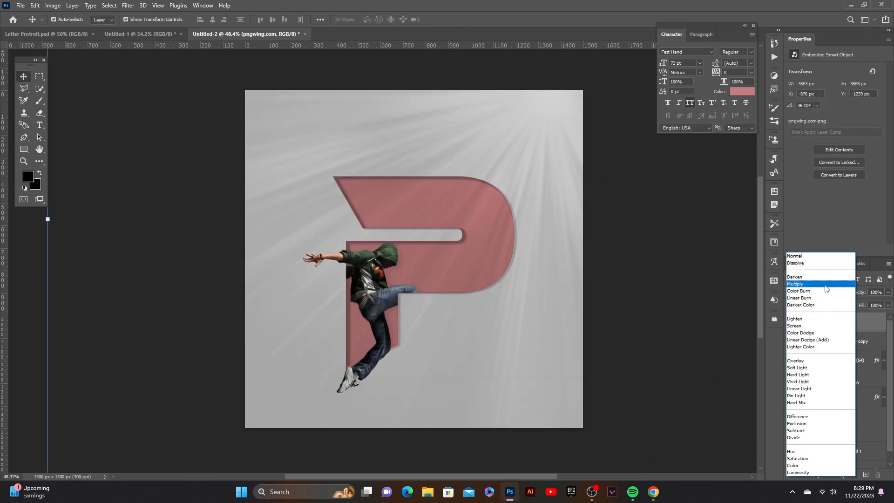
left_click(826, 284)
left_click(888, 292)
left_click_drag(888, 304, 877, 305)
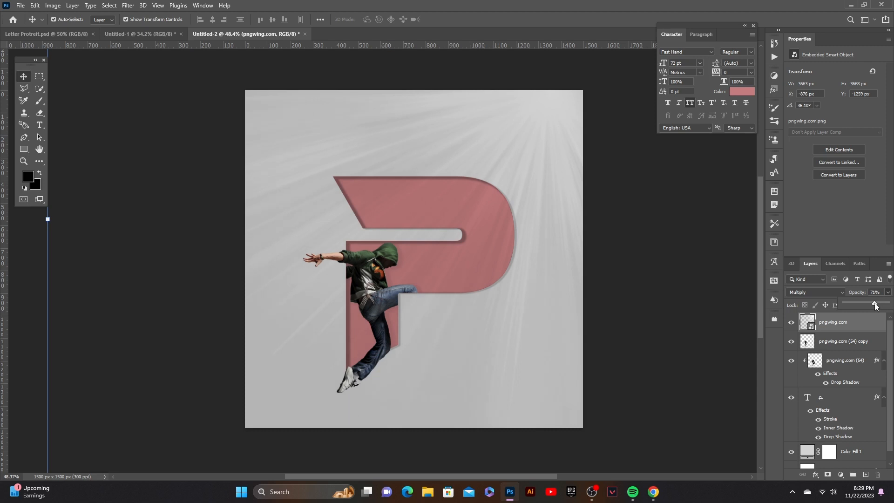
left_click(23, 316)
Step: Inspect the dancer, the P letter's shadows and the light rays across the whole composition
scroll(353, 326, "down", 1)
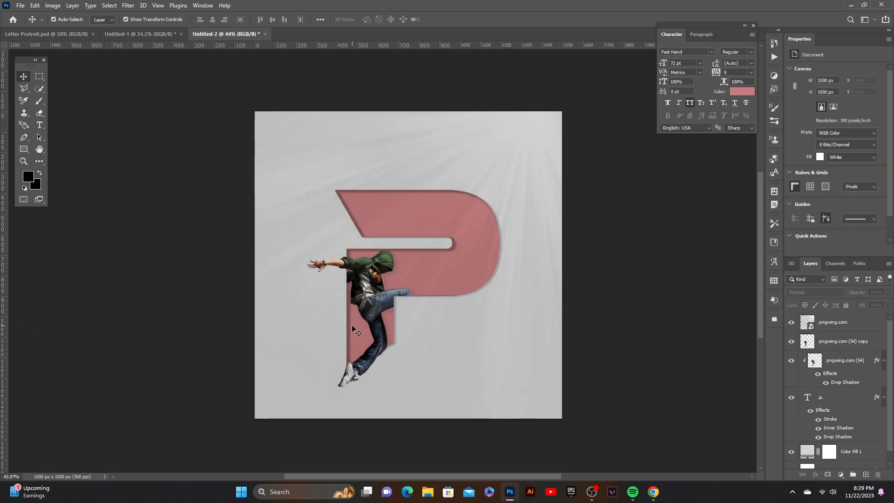
scroll(353, 326, "up", 5)
scroll(353, 326, "down", 3)
scroll(352, 329, "down", 2)
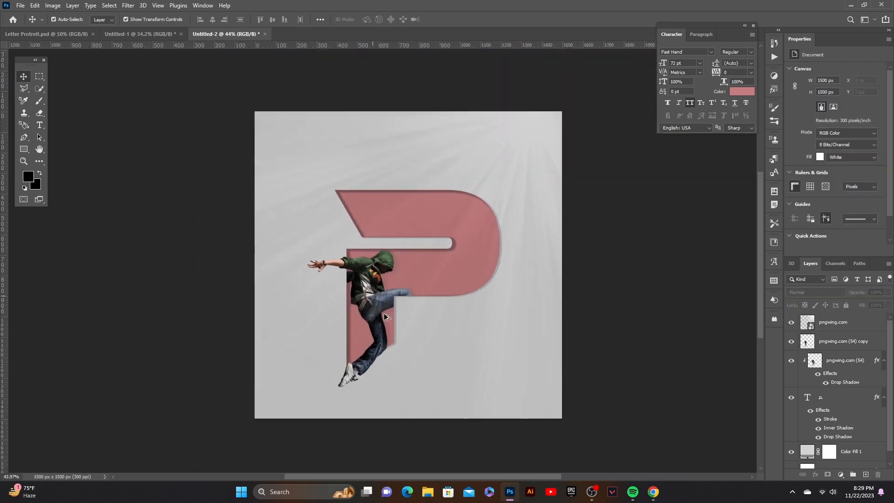
left_click_drag(406, 297, 426, 315)
scroll(397, 297, "up", 1)
scroll(398, 297, "up", 1)
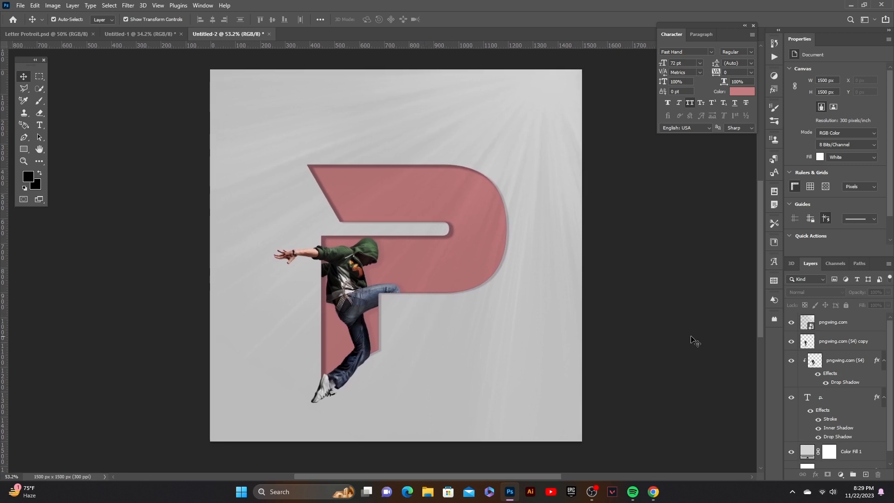
scroll(680, 332, "down", 2)
scroll(599, 315, "up", 1)
scroll(600, 316, "down", 2)
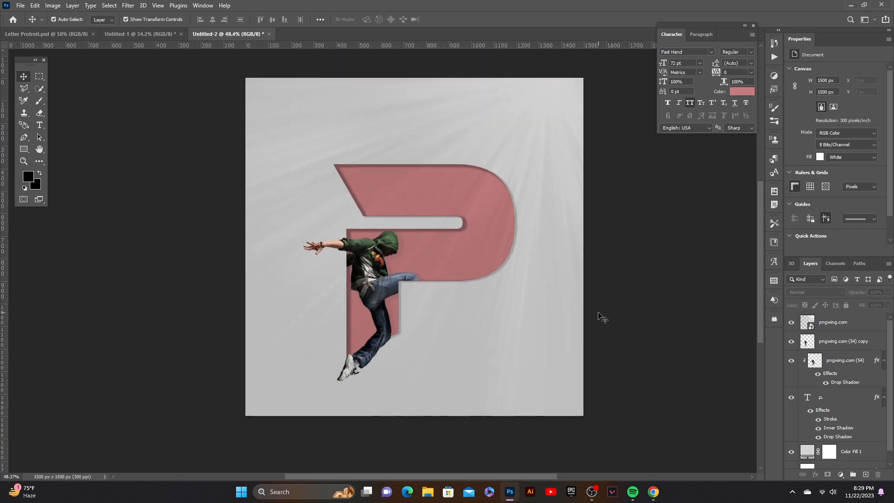
Step: Add a Lorem Ipsum text in the 8 pt Farming font and place it in the canvas's lower-right corner
key("t")
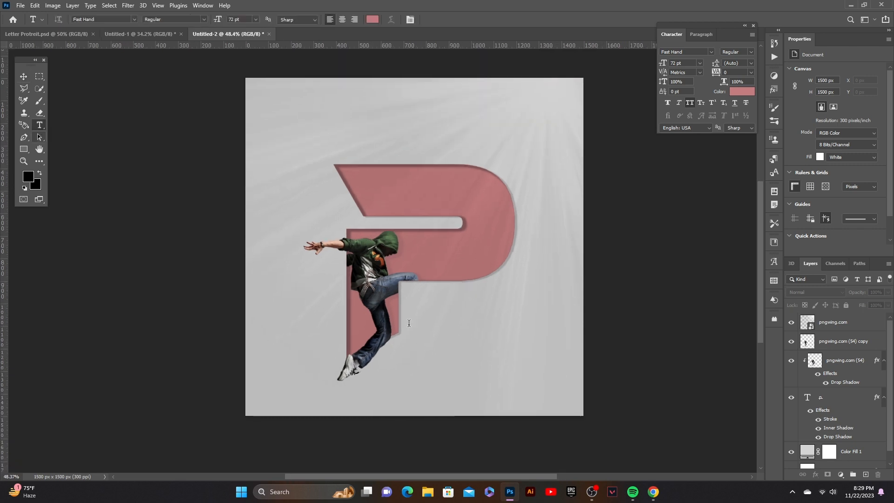
left_click(508, 395)
left_click(699, 63)
left_click(685, 88)
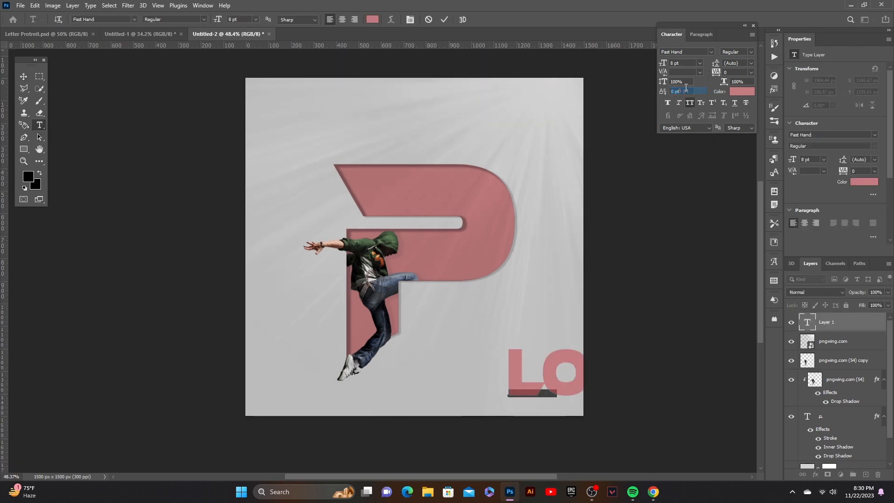
left_click(712, 51)
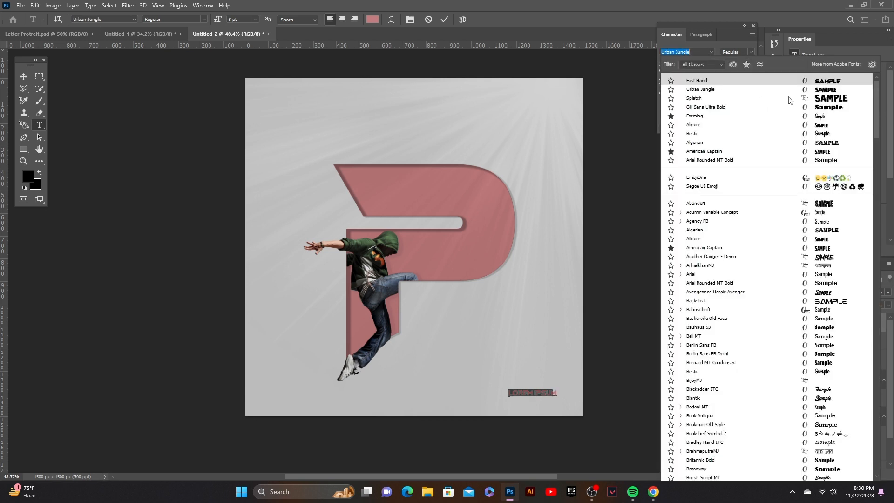
left_click(724, 110)
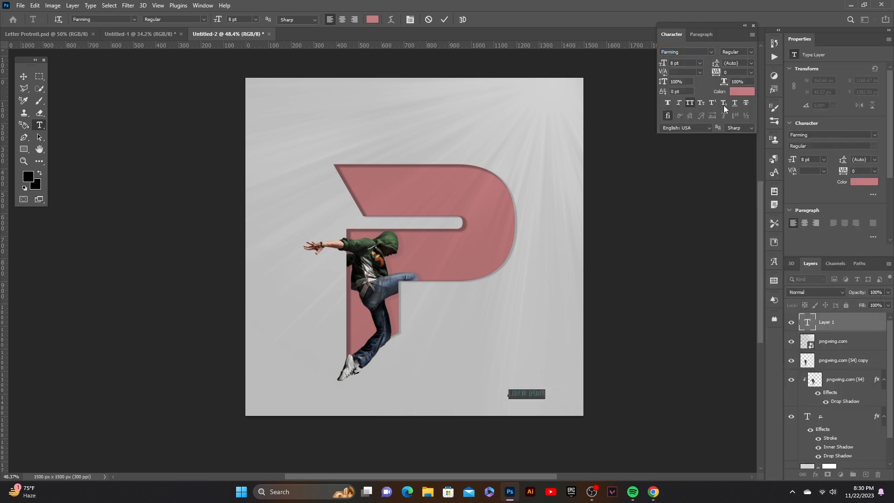
left_click(445, 20)
left_click(23, 76)
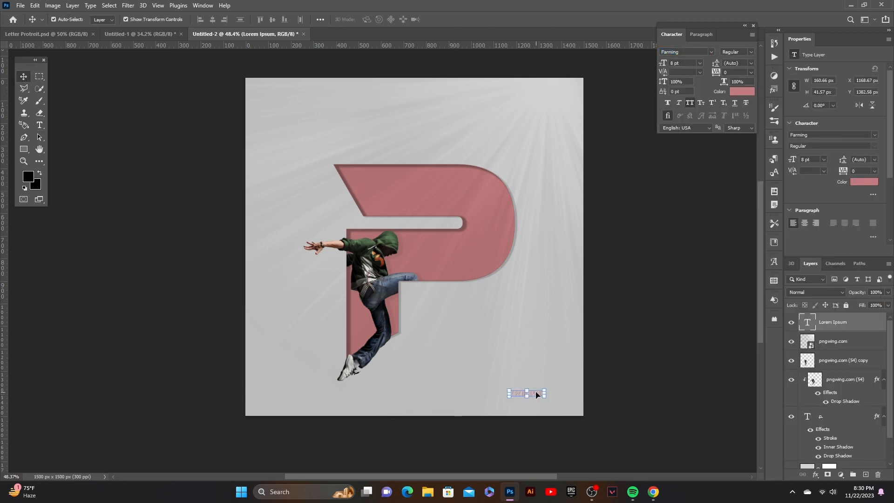
left_click_drag(537, 395, 570, 405)
Step: Lock the light rays layer completely
left_click(857, 341)
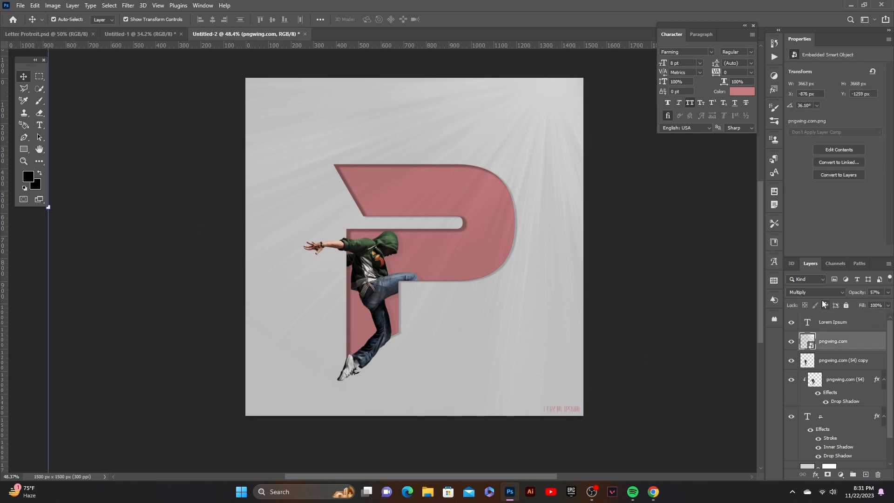
left_click(847, 305)
Step: Duplicate the Lorem Ipsum text, rotate it about 88°, scale it to about 147% and place it beside the left edge of the P's stem
left_click(817, 325)
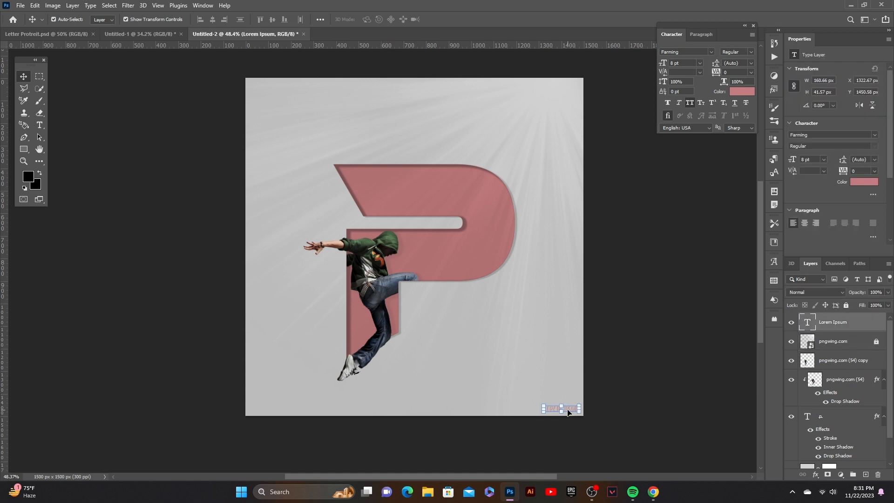
left_click_drag(569, 409, 485, 340)
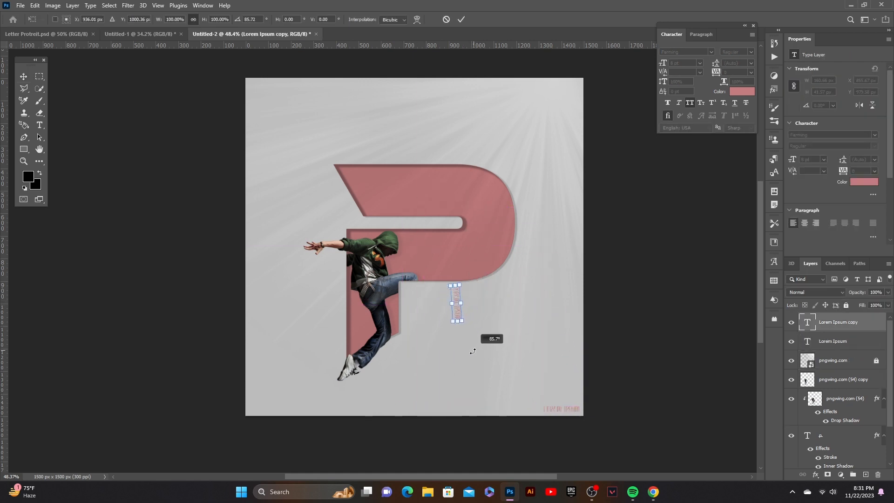
left_click_drag(457, 308, 335, 337)
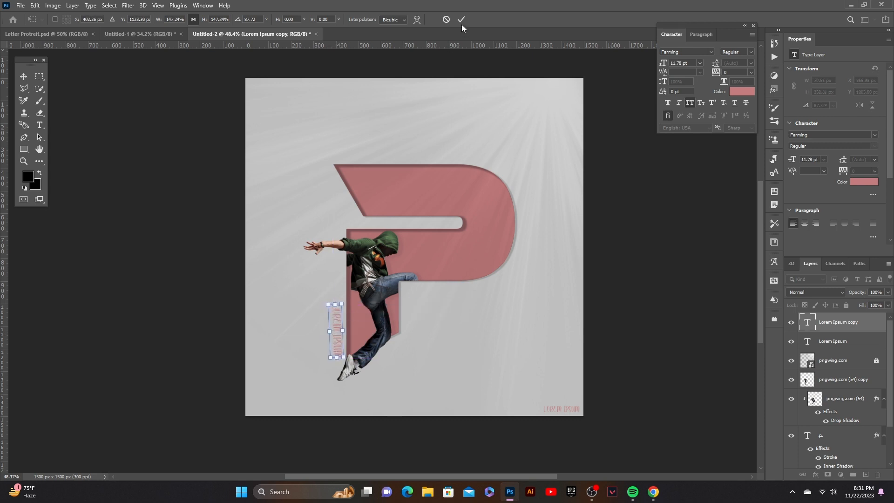
left_click(462, 19)
Step: Rotate the text beside the P's stem about 2° further to make it vertical, and deselect it
left_click(336, 326)
key("ctrl+t")
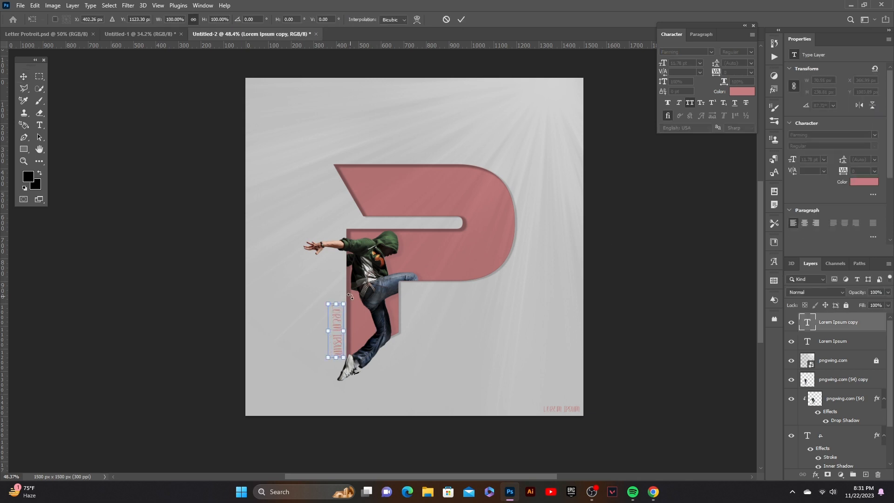
left_click_drag(350, 295, 352, 294)
key("Escape")
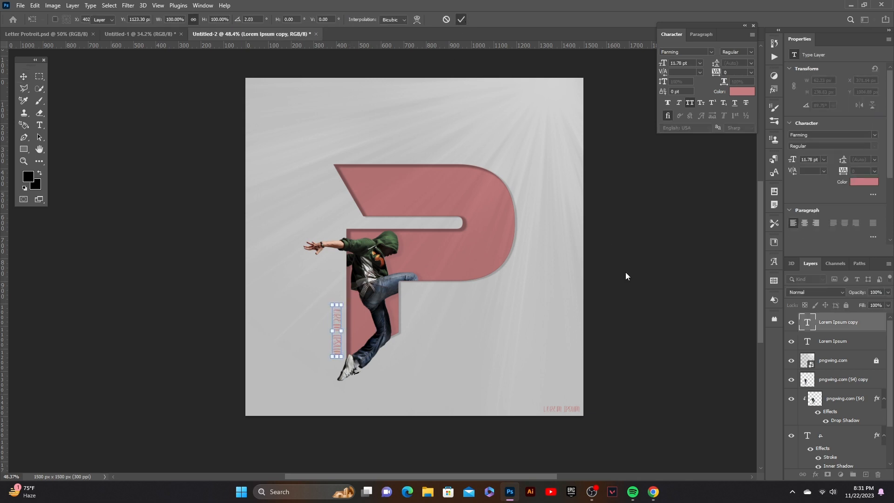
left_click(625, 272)
left_click(339, 340)
left_click(678, 320)
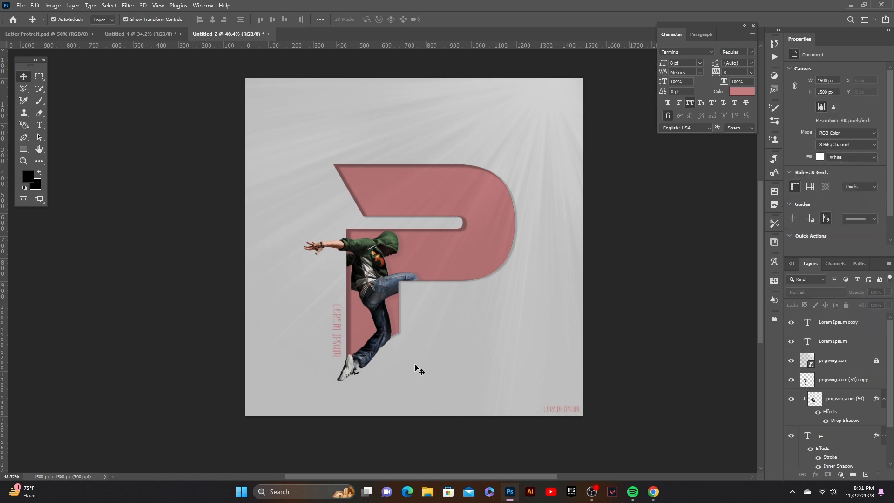
Step: Duplicate the lower-right Lorem Ipsum text into the canvas's upper-left corner and deselect it
scroll(525, 305, "up", 3)
left_click(568, 428)
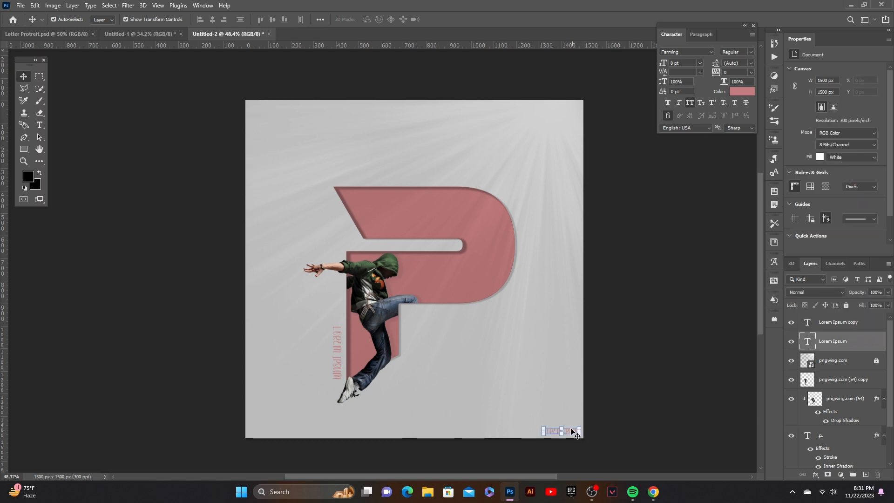
left_click_drag(571, 431, 277, 111)
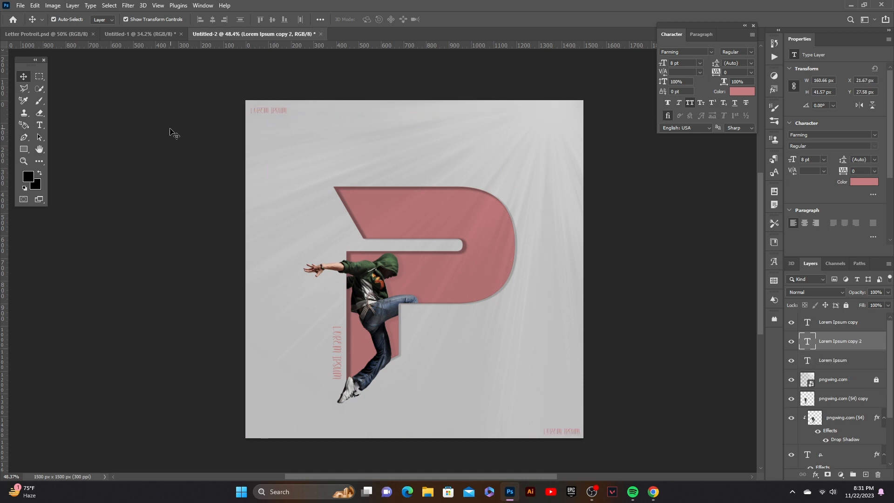
left_click(170, 134)
scroll(447, 376, "up", 1)
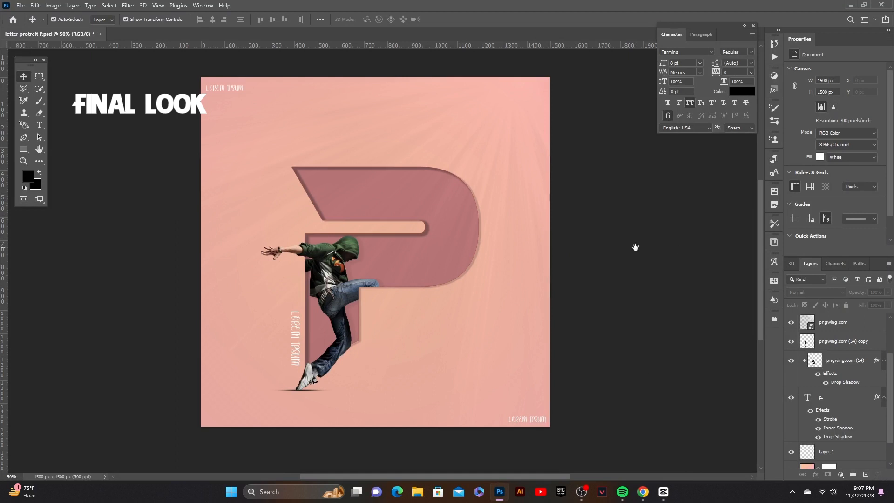
left_click_drag(635, 248, 658, 248)
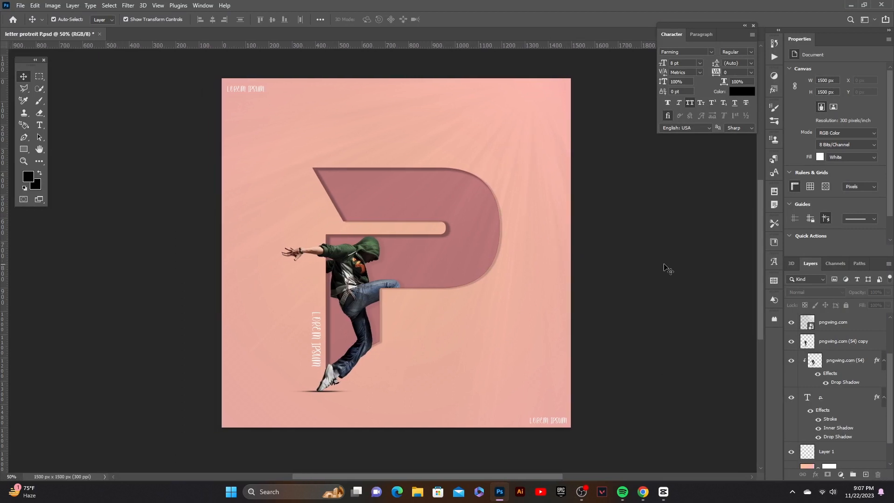